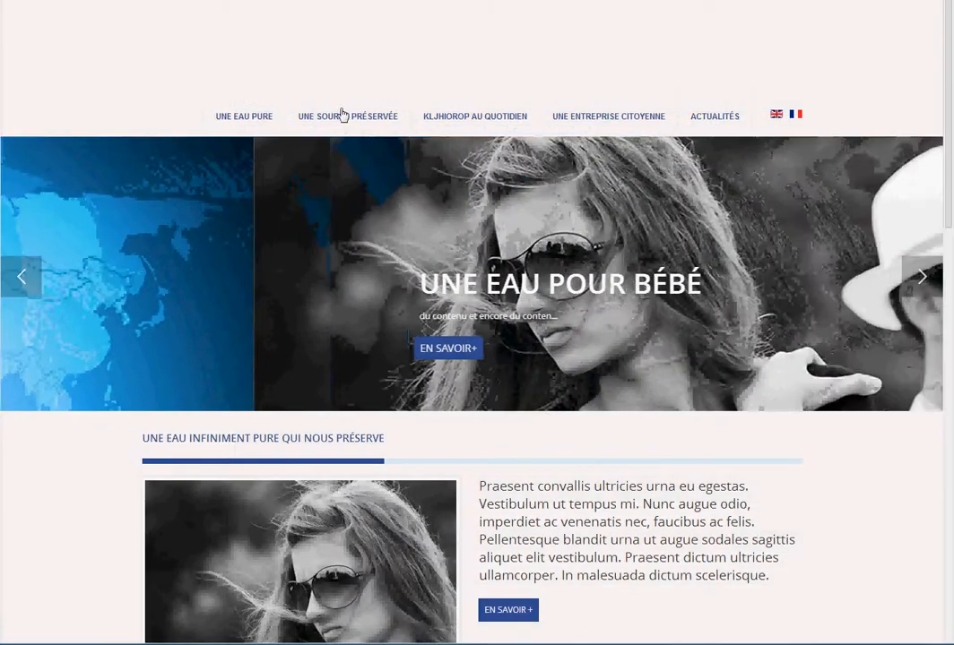
# Step: Open the "code" page under Une eau pure and examine its sample columns, alert blocks, buttons, video and numbered shapes
pyautogui.moveTo(241, 118)
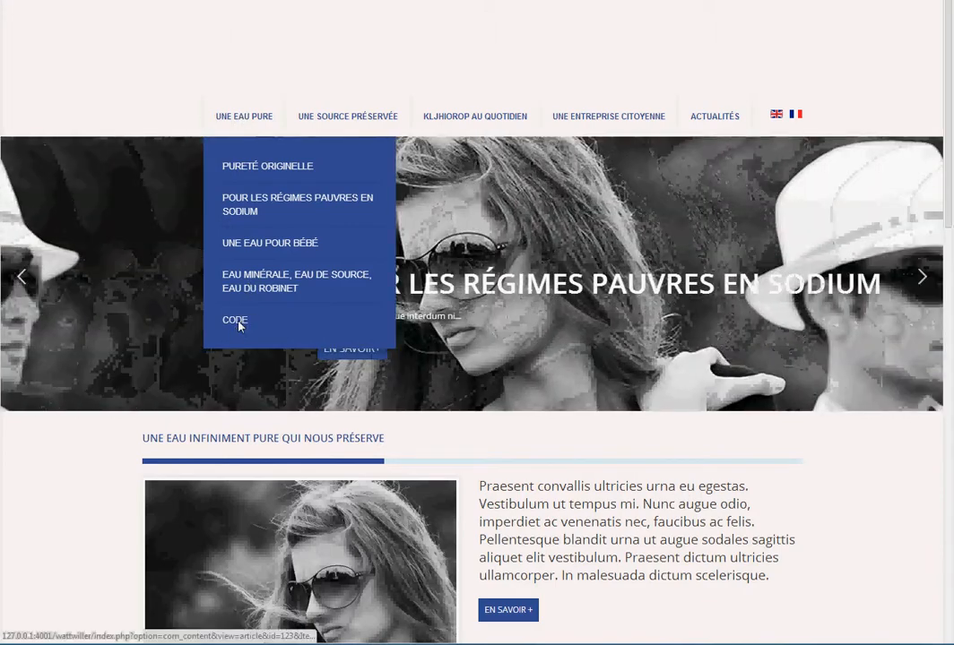
pyautogui.click(238, 323)
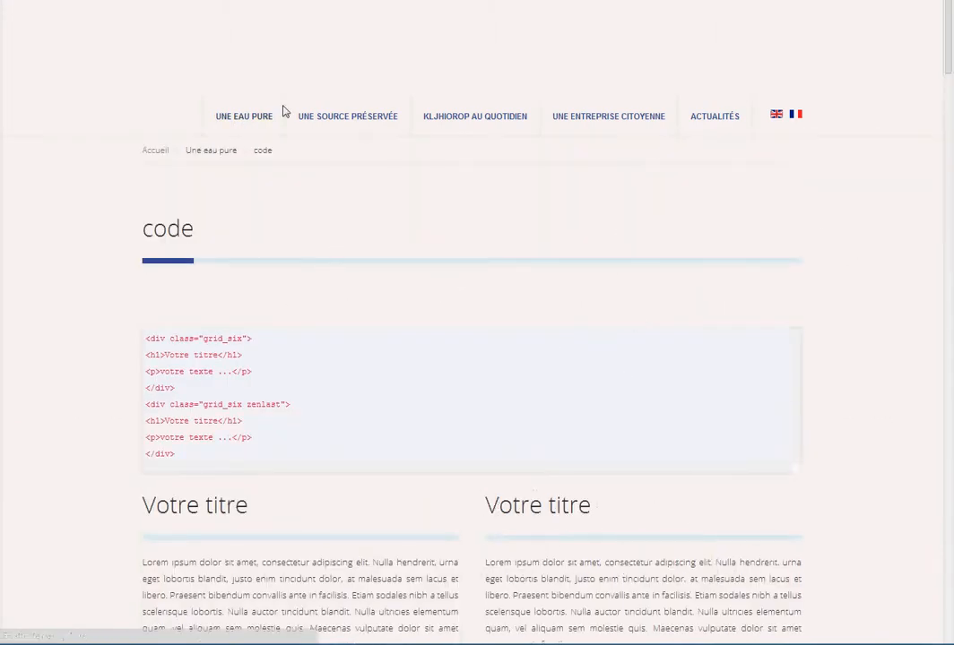
pyautogui.click(154, 153)
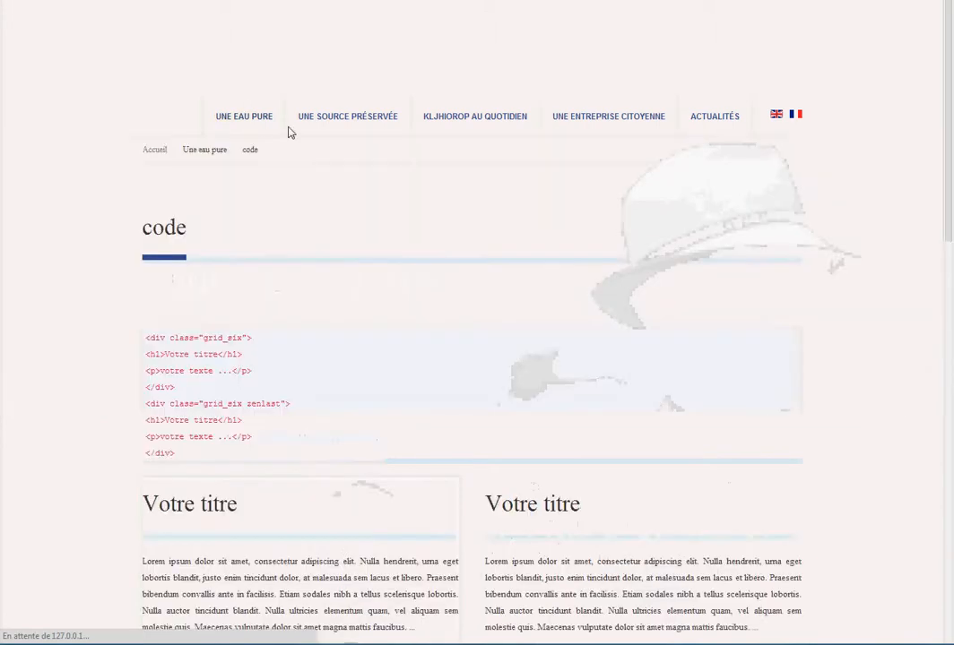
pyautogui.scroll(-4, 260, 220)
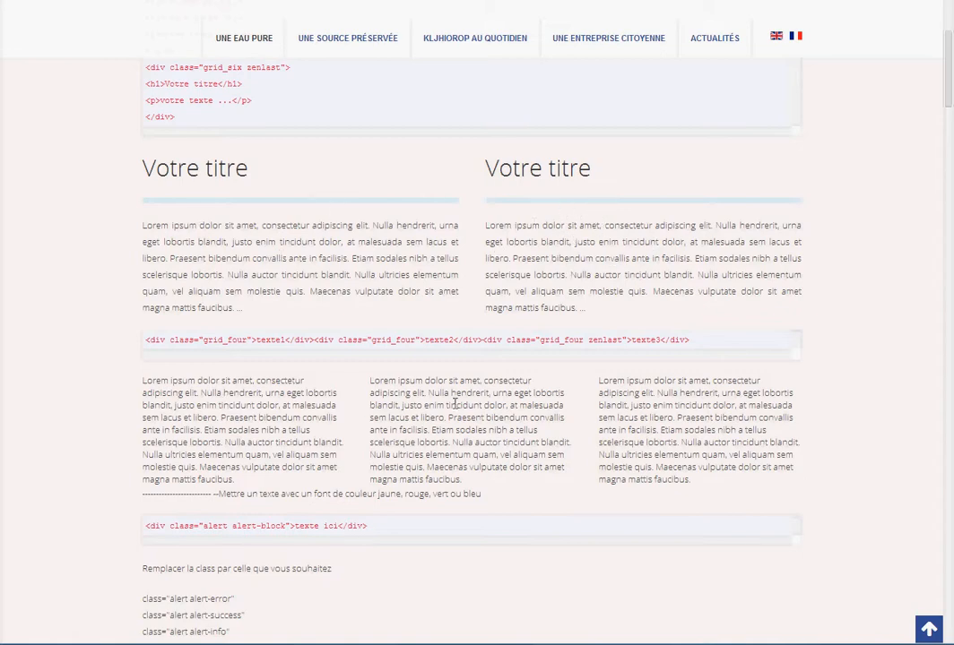
pyautogui.scroll(-3, 832, 410)
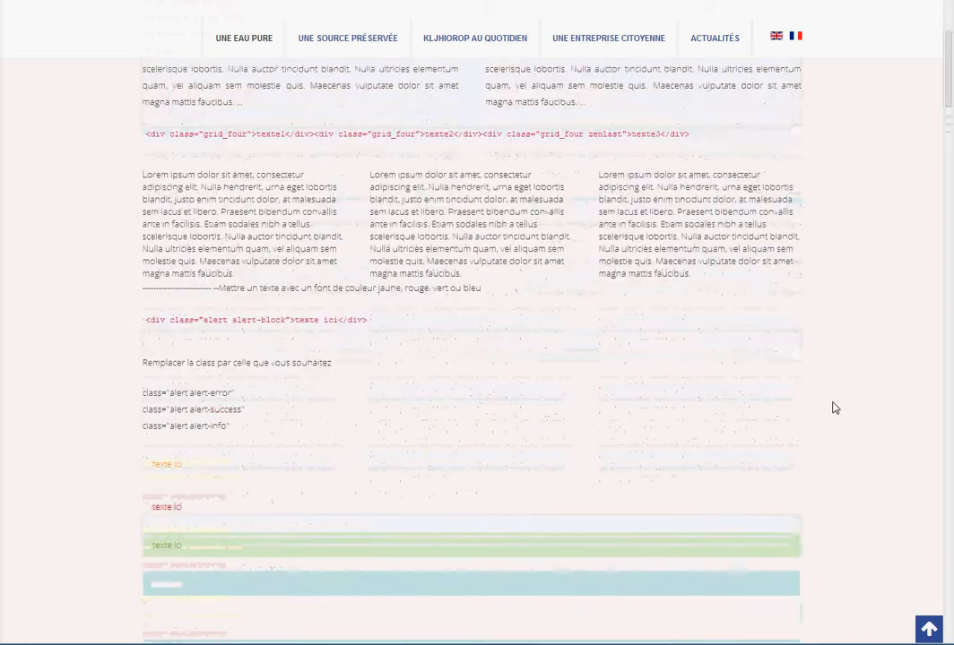
pyautogui.scroll(-2, 609, 408)
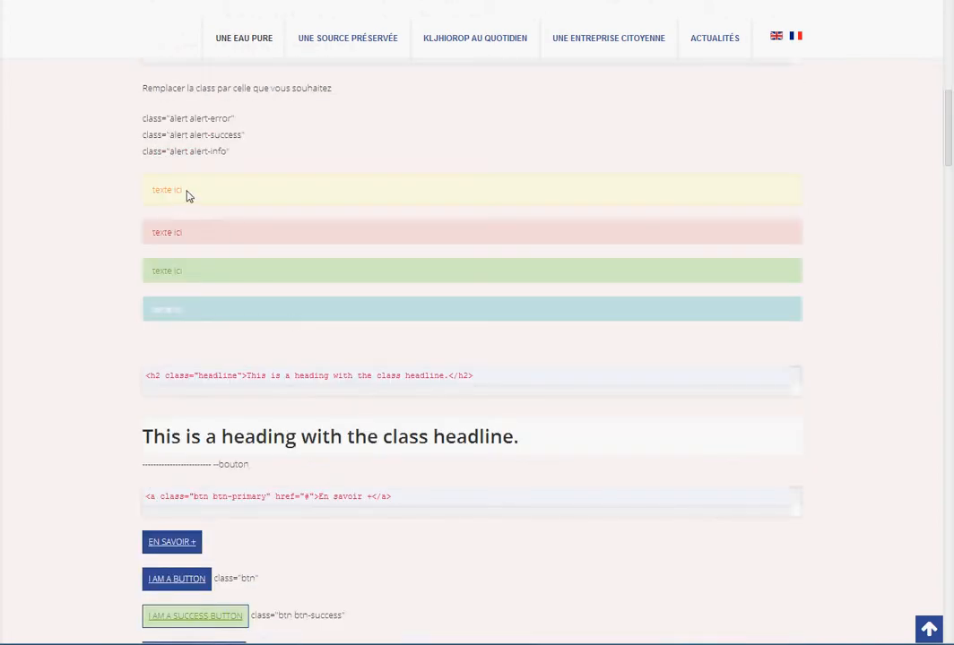
pyautogui.moveTo(189, 192); pyautogui.dragTo(154, 192)
pyautogui.scroll(-2, 238, 347)
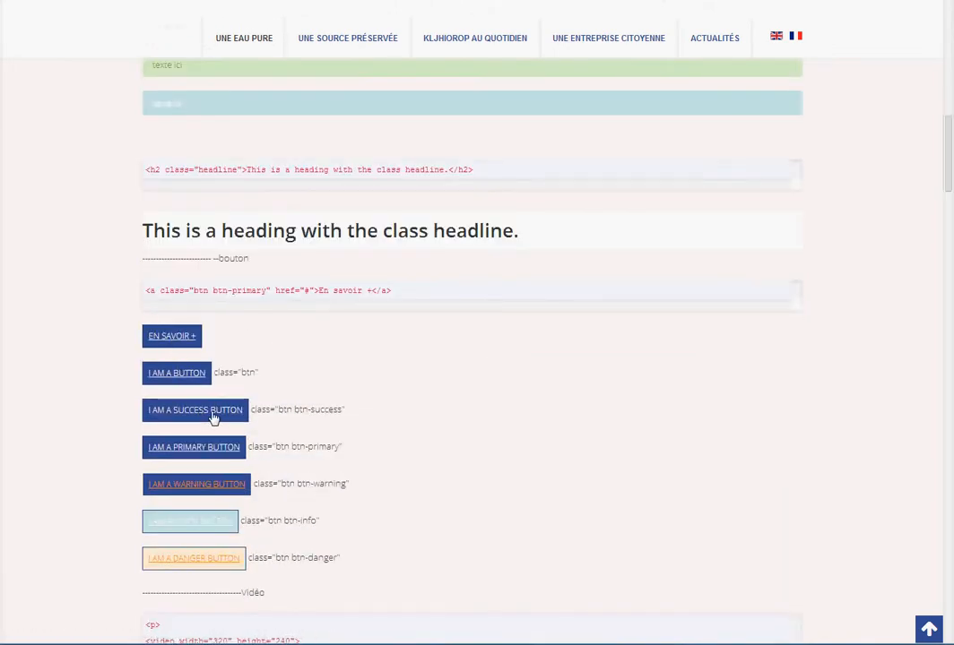
pyautogui.scroll(-2, 368, 416)
pyautogui.scroll(-5, 369, 417)
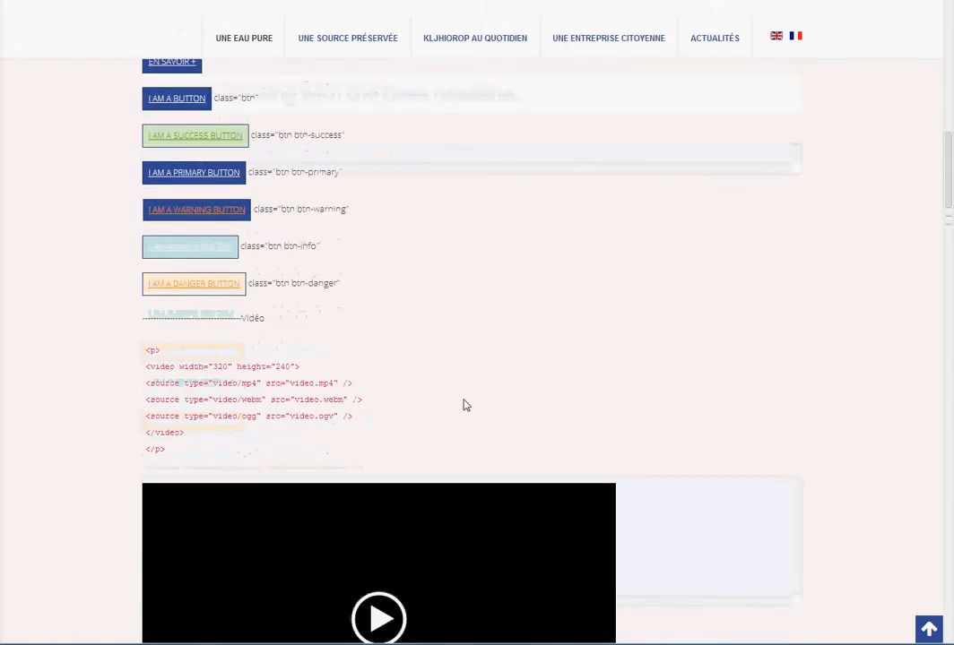
pyautogui.scroll(-4, 534, 374)
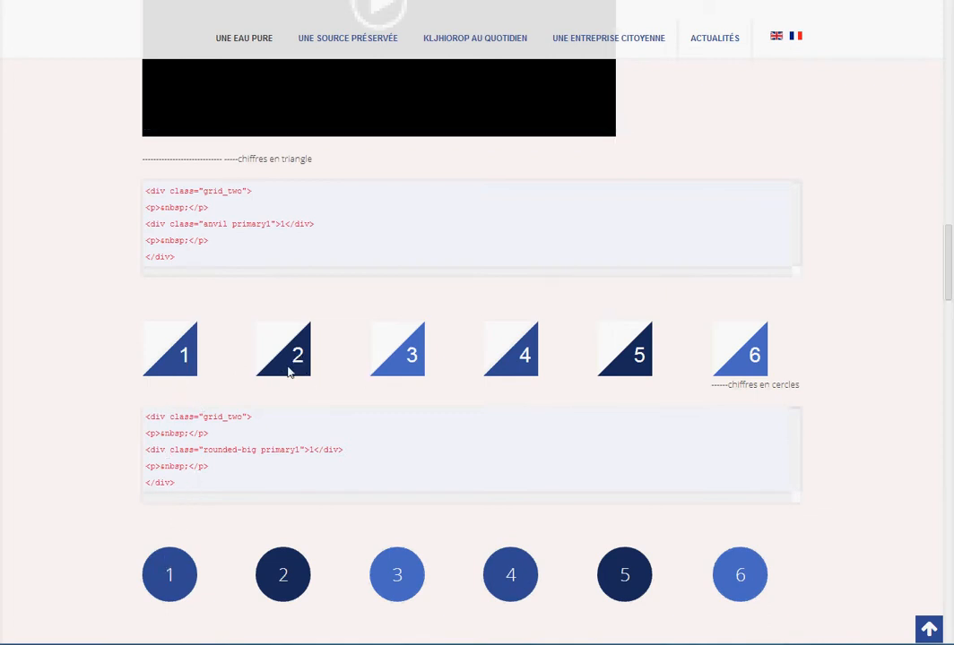
pyautogui.scroll(-3, 421, 374)
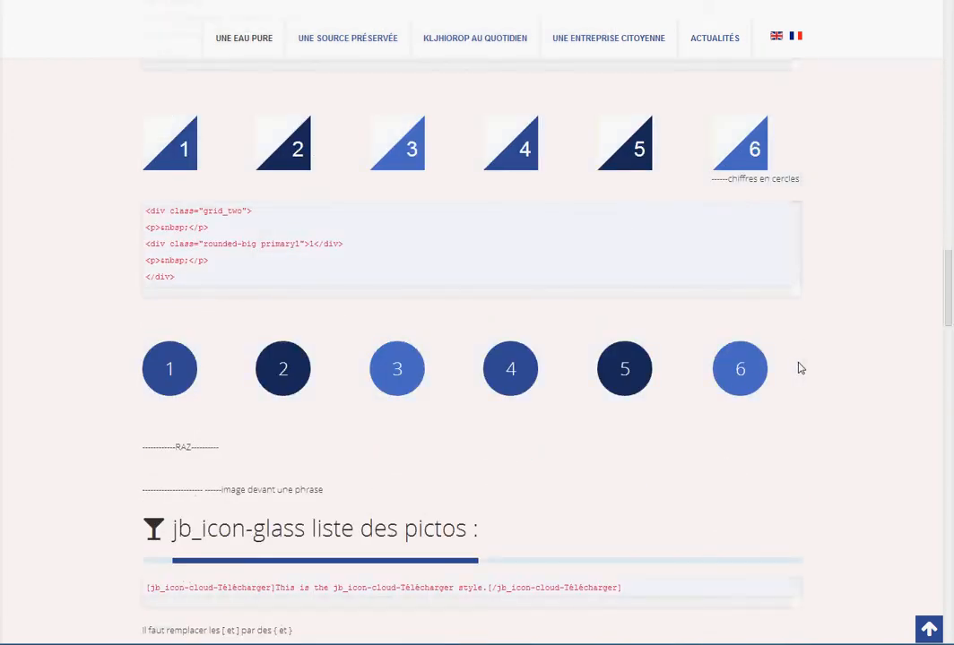
# Step: Go back to the two-column sample near the start of the page and highlight its first "Votre titre" heading
pyautogui.scroll(8, 801, 369)
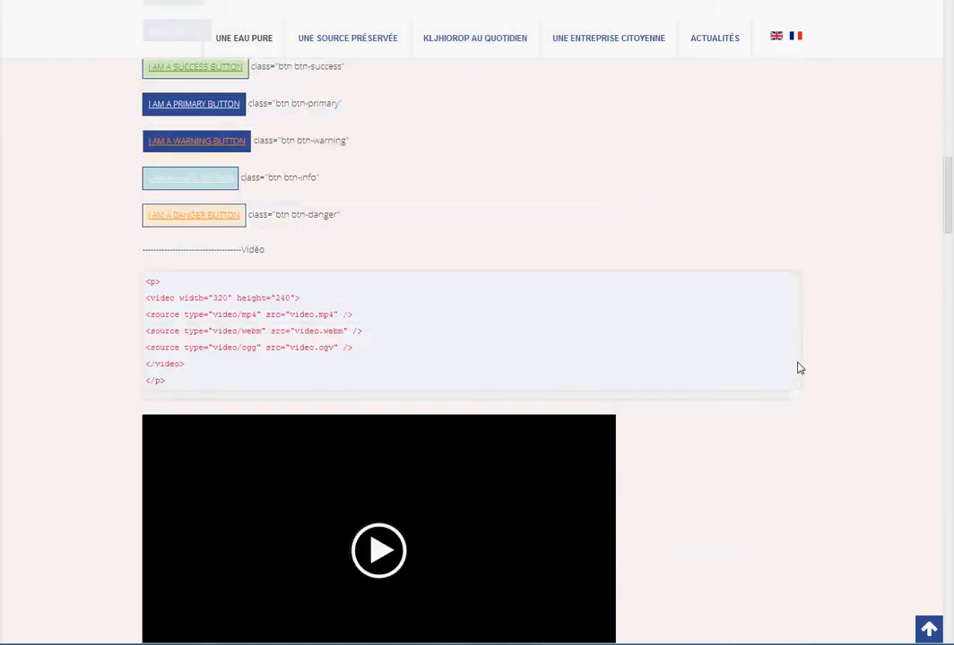
pyautogui.scroll(10, 798, 370)
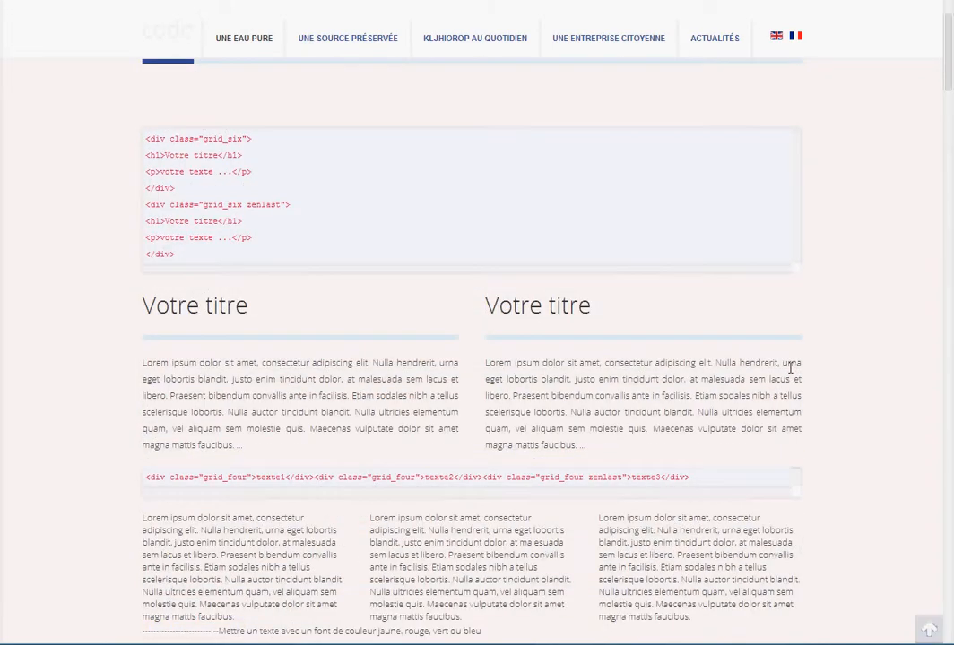
pyautogui.scroll(3, 791, 367)
pyautogui.scroll(-5, 787, 368)
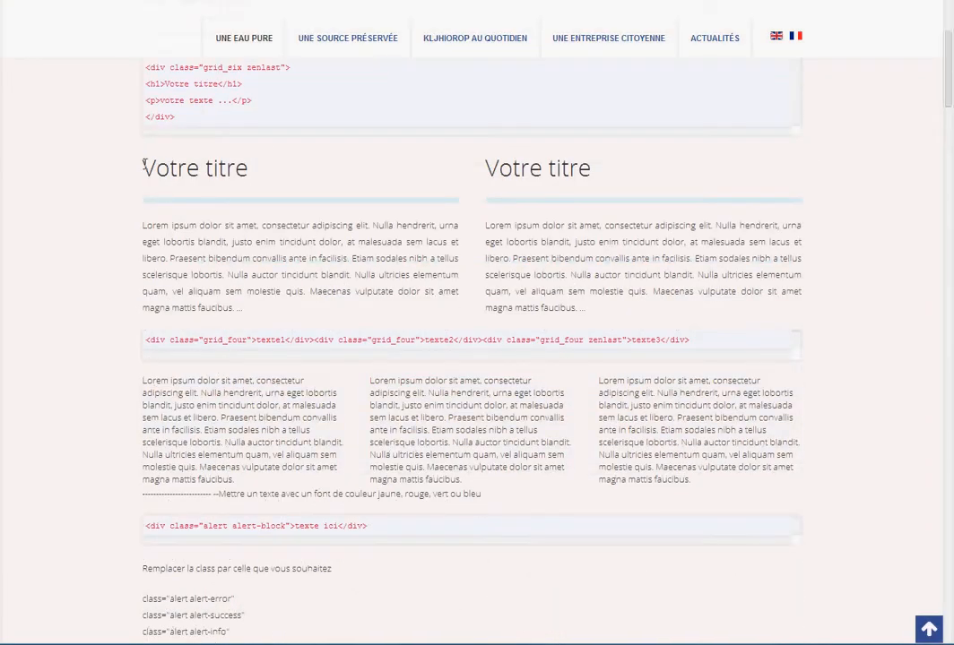
pyautogui.moveTo(142, 167); pyautogui.dragTo(251, 169)
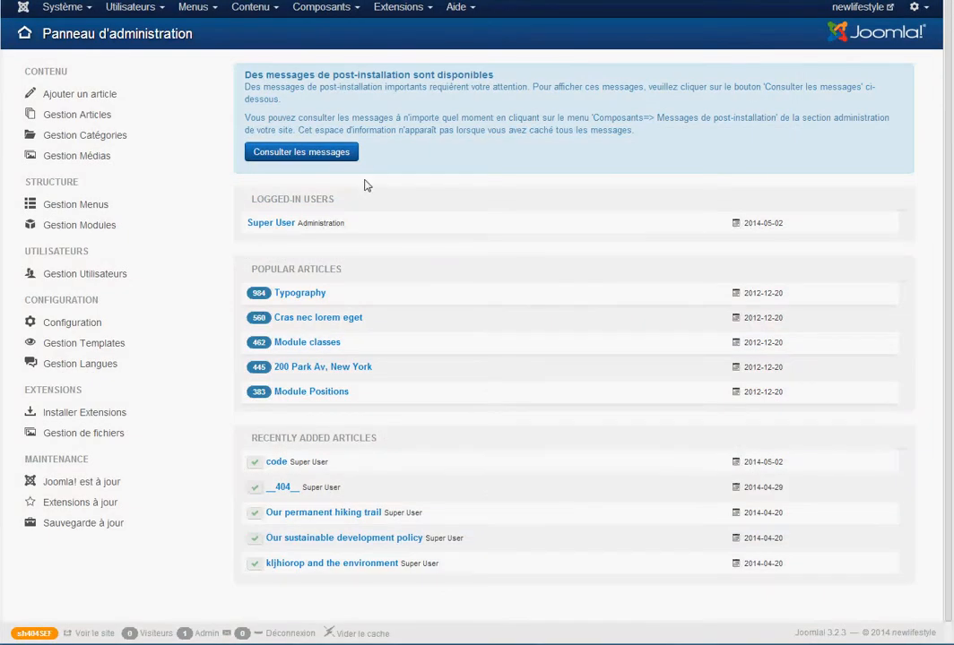
# Step: Create a new article in the Joomla administration and insert the "2 colonnes" template into its body
pyautogui.click(257, 12)
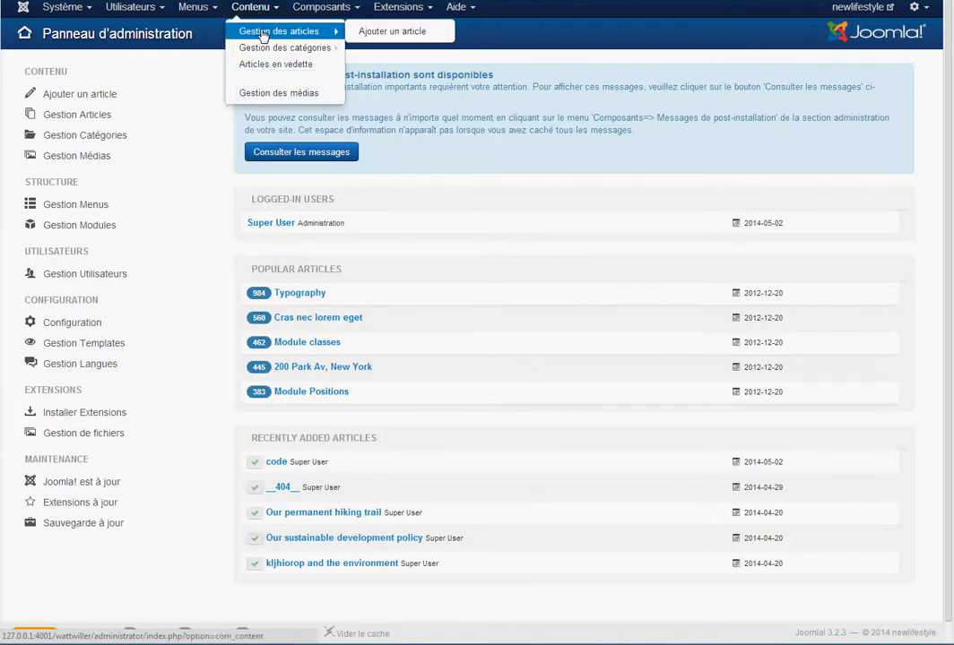
pyautogui.click(261, 32)
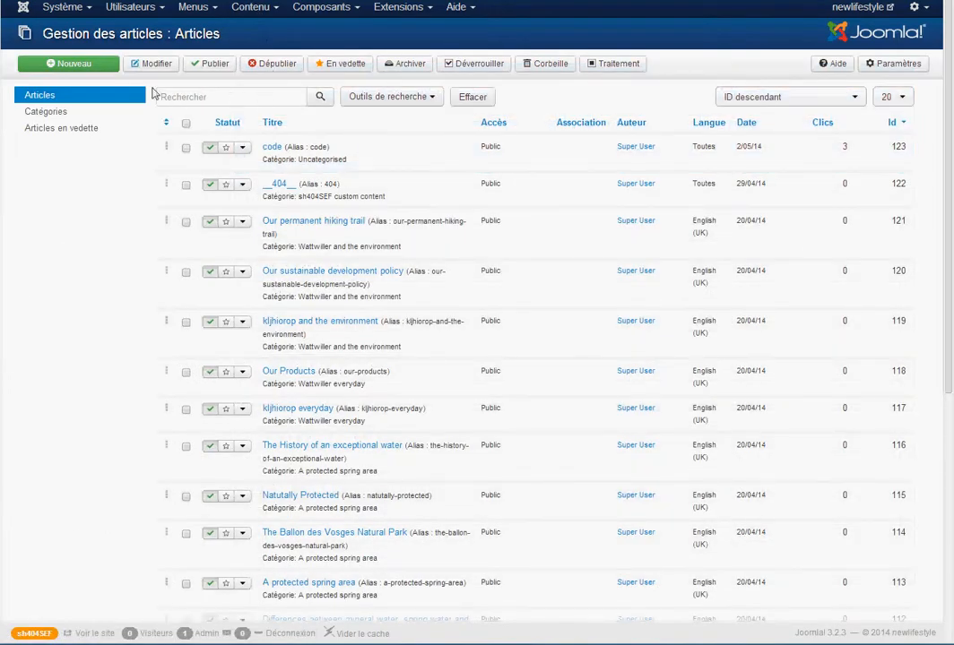
pyautogui.click(81, 65)
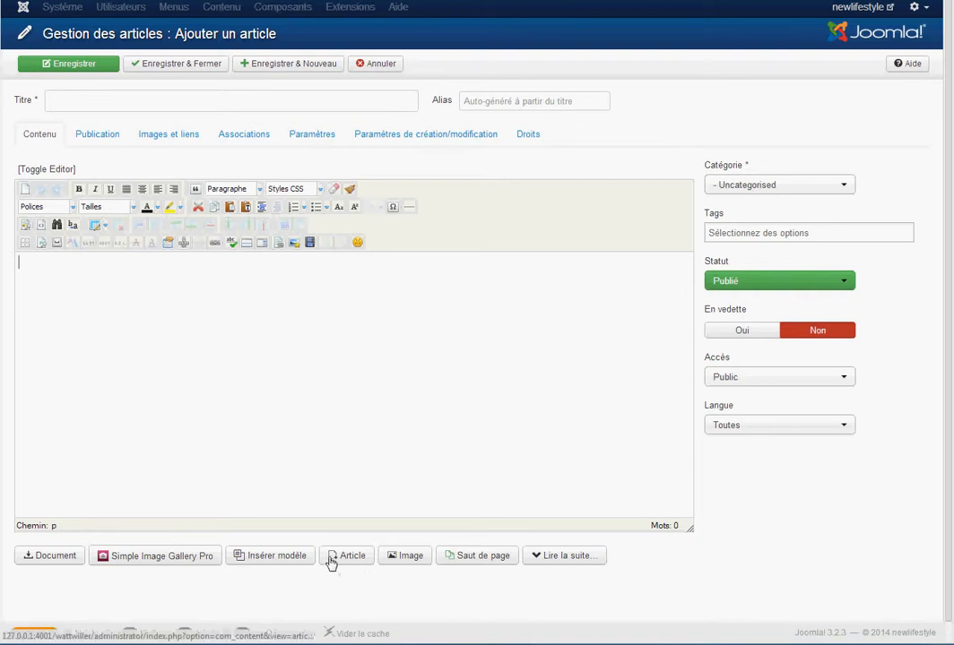
pyautogui.click(267, 561)
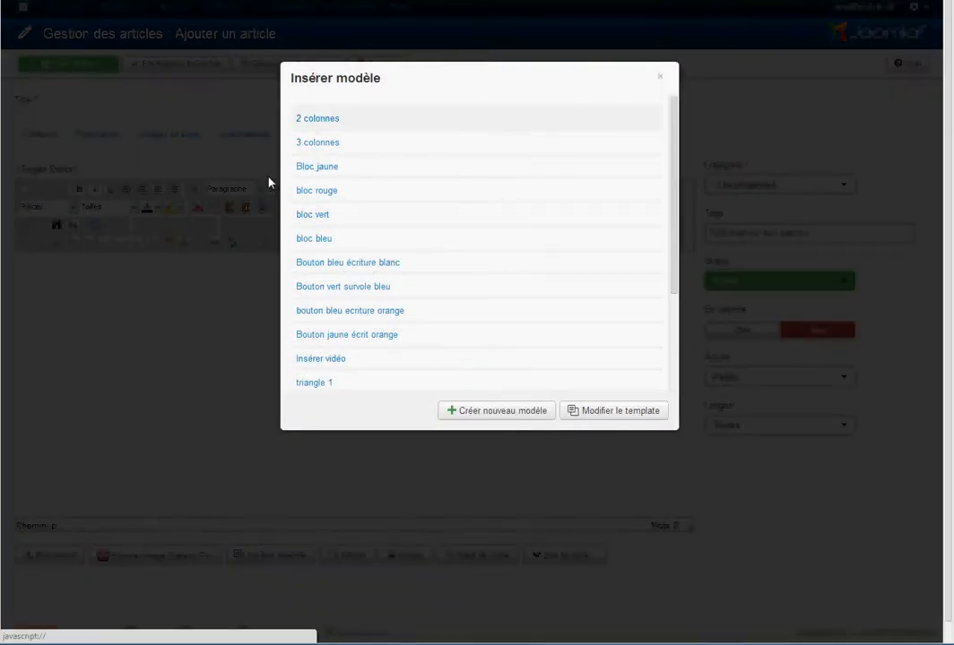
pyautogui.click(317, 118)
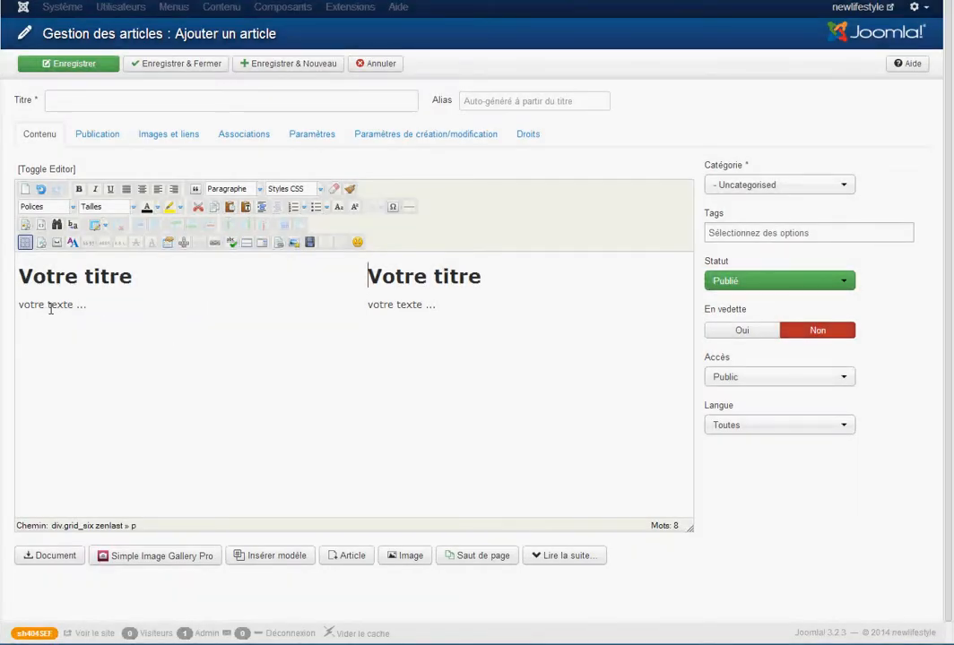
# Step: Insert "mon texte" between the two words of the first column's "Votre titre" heading
pyautogui.moveTo(19, 276); pyautogui.dragTo(132, 278)
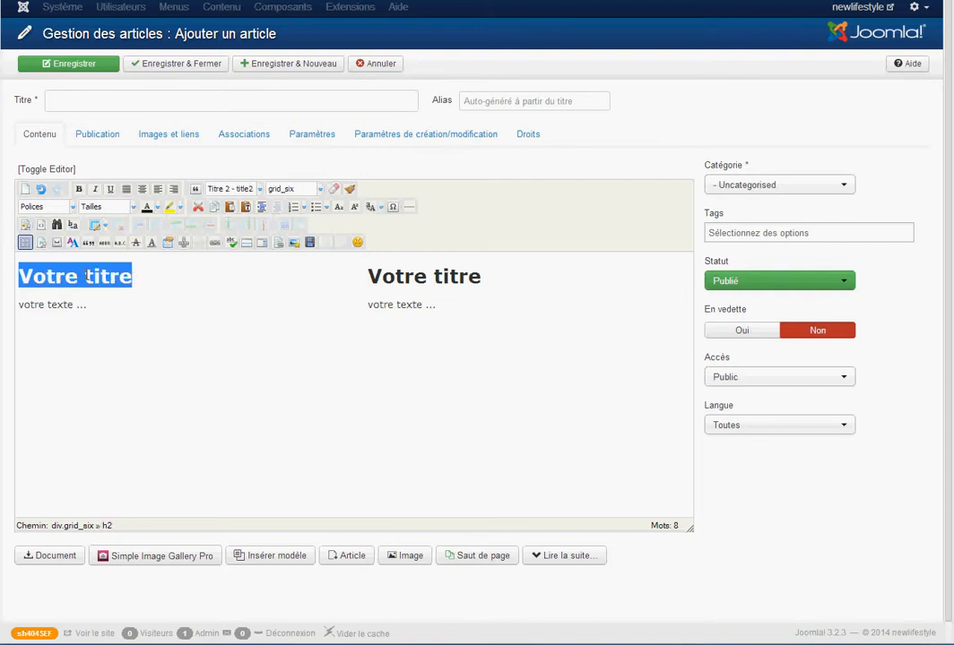
pyautogui.click(86, 278)
pyautogui.write('mon tex')
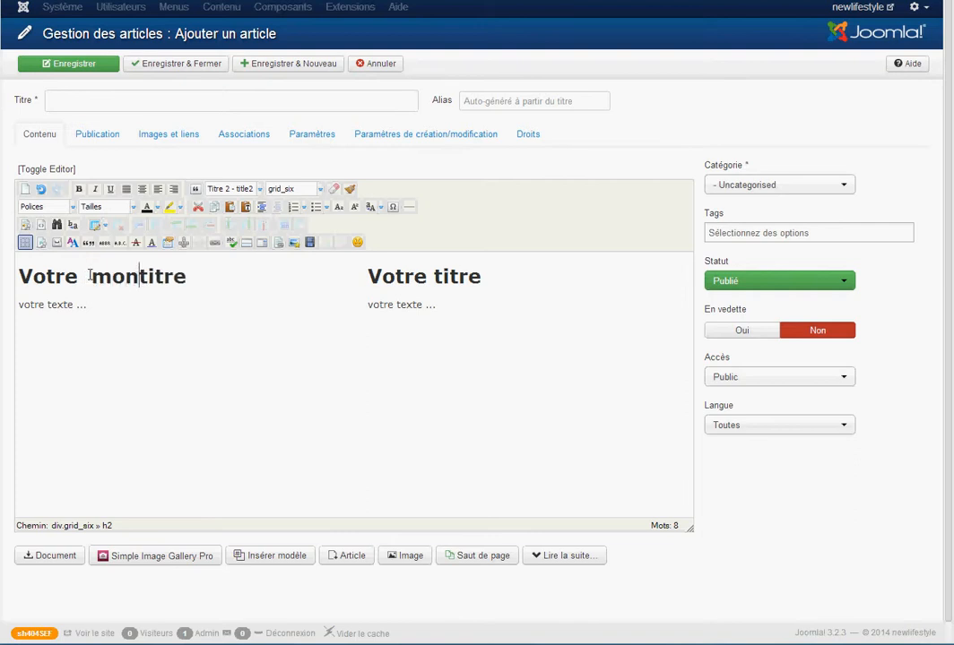
pyautogui.write('te')
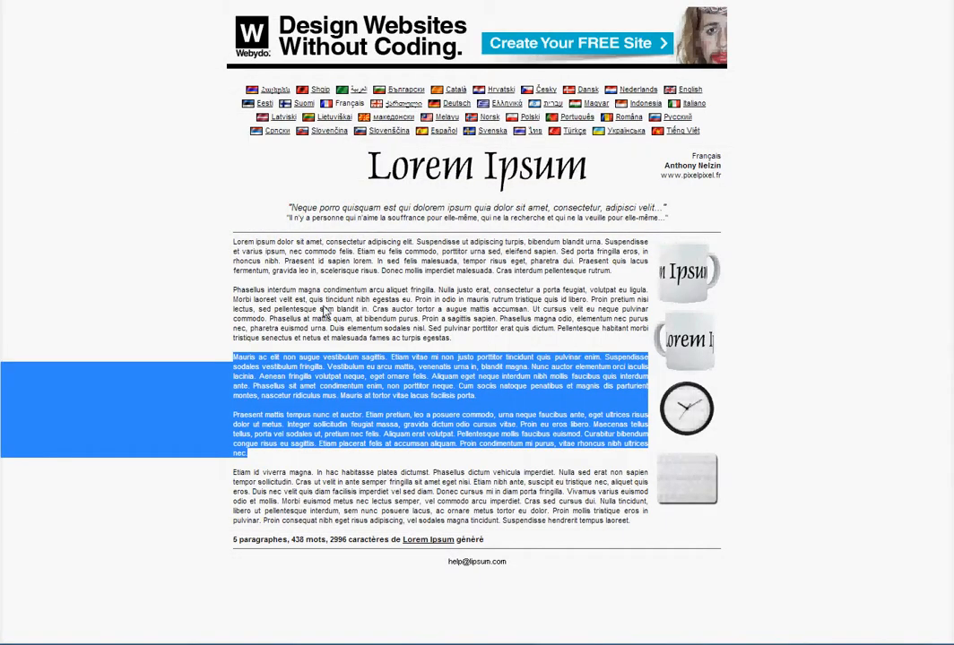
# Step: Copy the "Mauris ac elit" paragraph from the Lorem Ipsum page and paste it as plain text over the first column's placeholder text
pyautogui.click(235, 357)
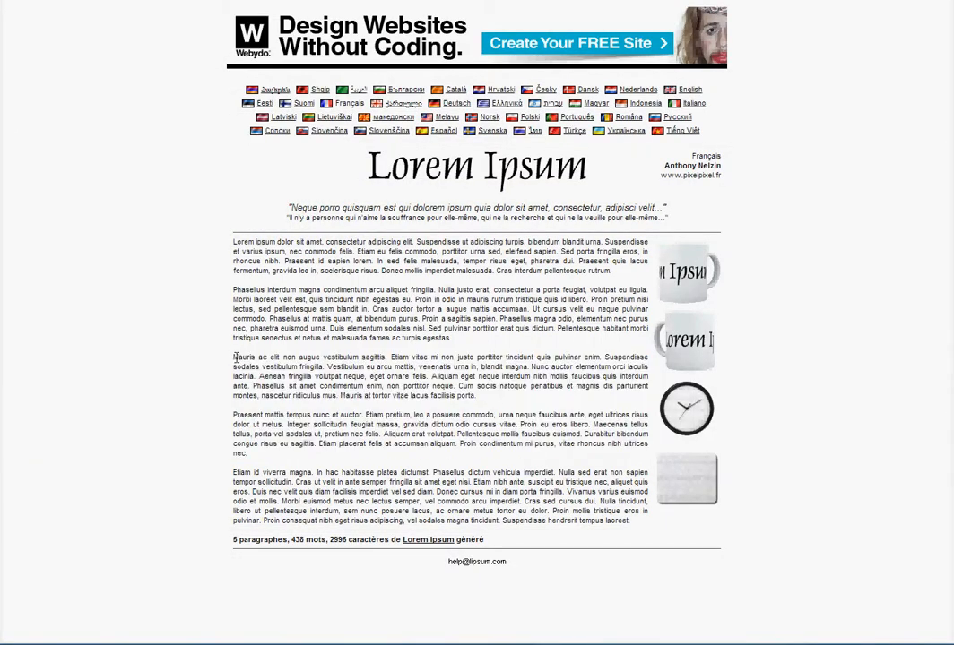
pyautogui.moveTo(234, 358); pyautogui.dragTo(477, 395)
pyautogui.hotkey('ctrl', 'c')
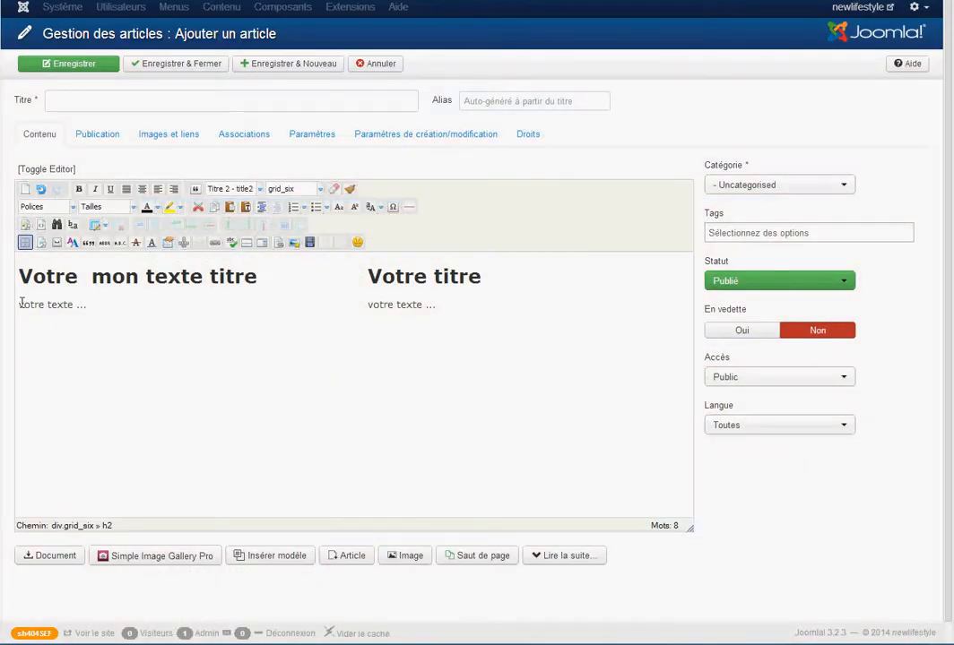
pyautogui.moveTo(20, 306); pyautogui.dragTo(86, 306)
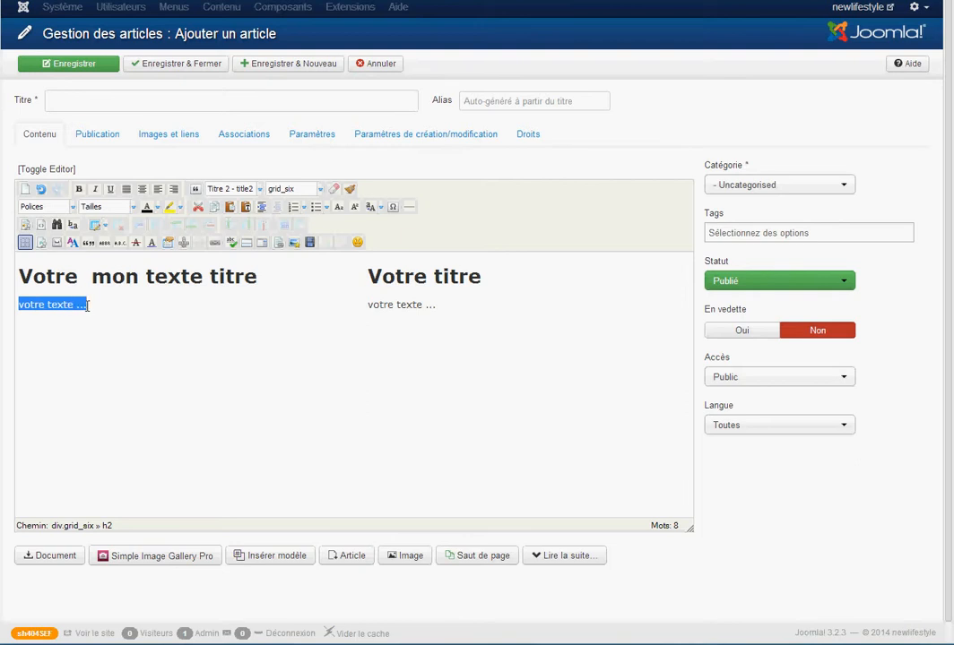
pyautogui.click(245, 207)
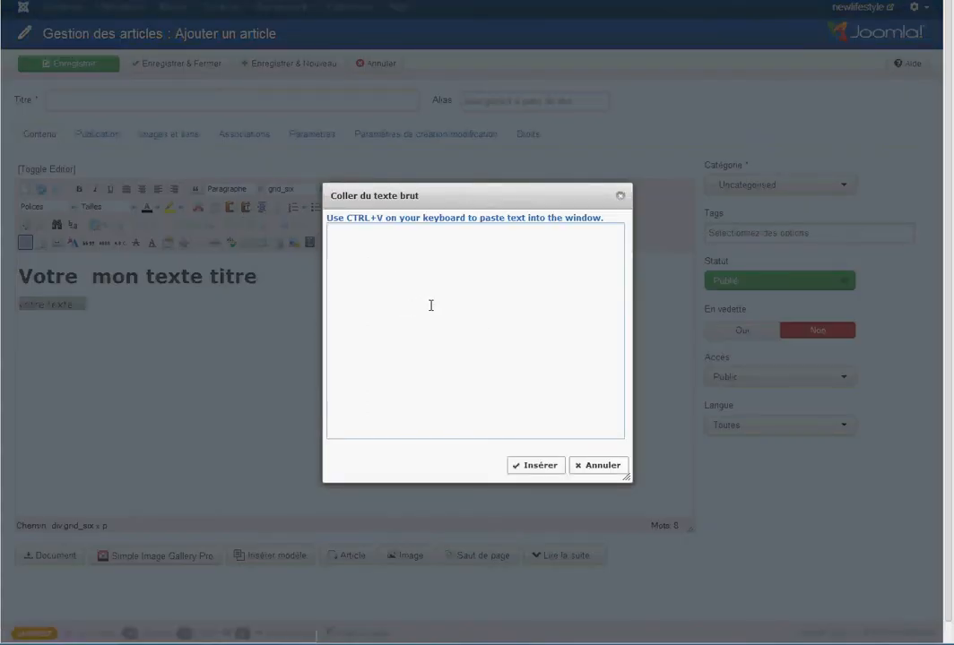
pyautogui.hotkey('ctrl', 'v')
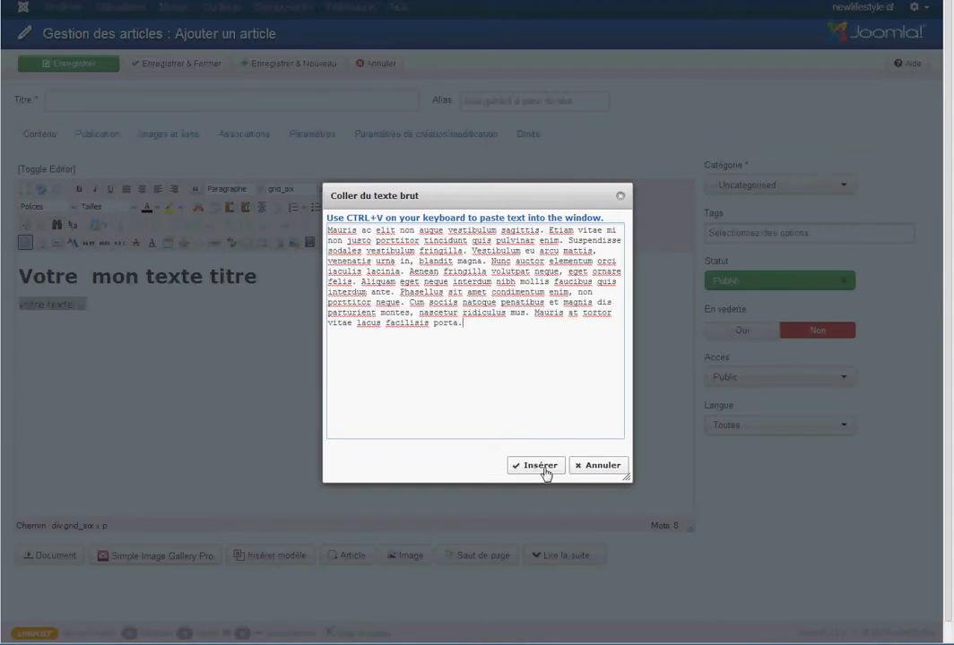
pyautogui.click(542, 466)
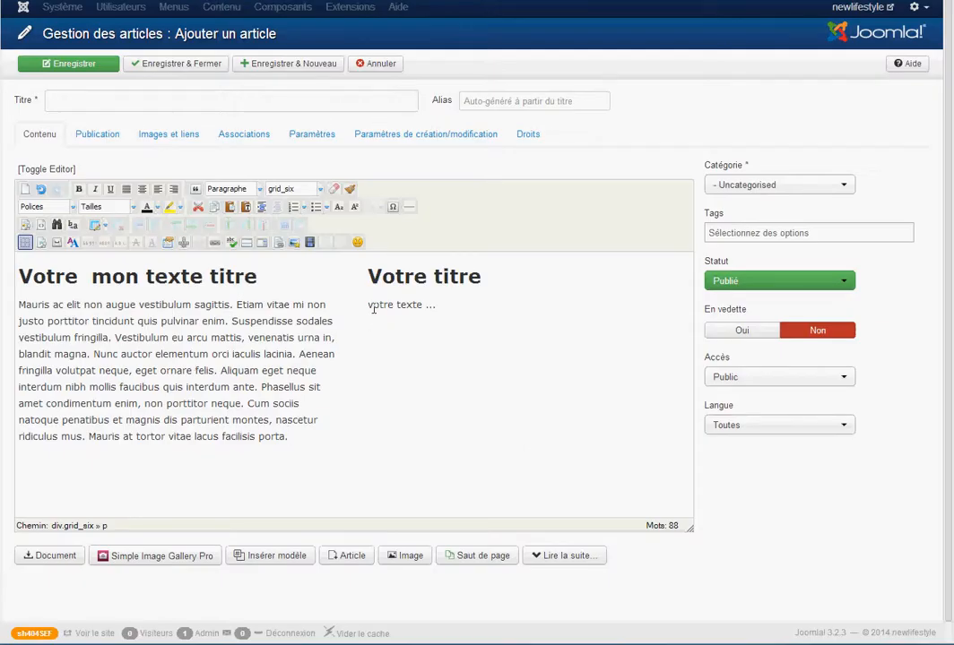
# Step: Replace the second column's "votre texte ..." with the same copied paragraph as plain text, undoing and redoing the paste once
pyautogui.moveTo(368, 305); pyautogui.dragTo(434, 306)
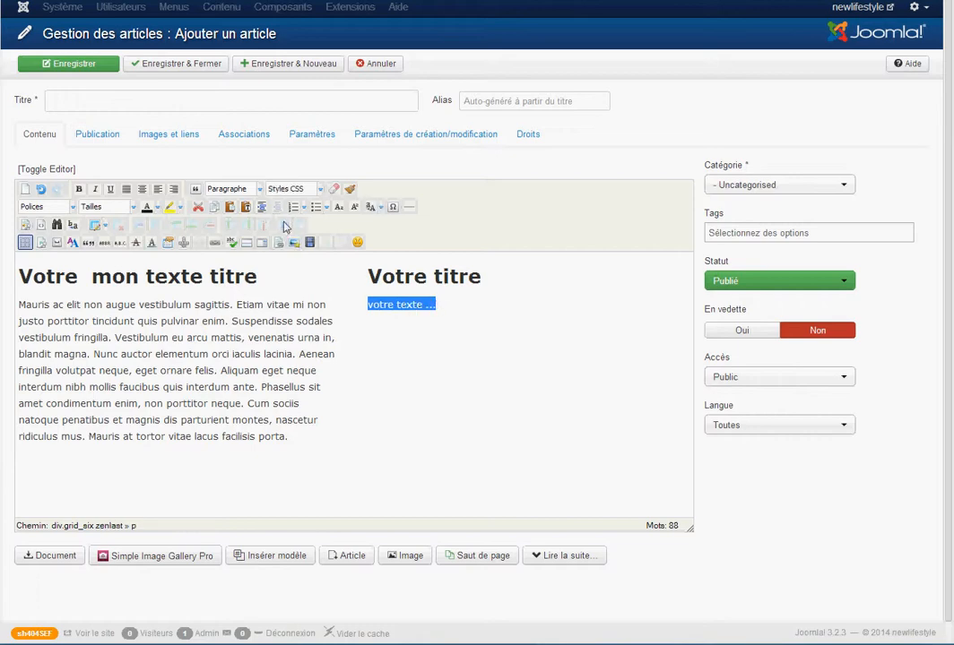
pyautogui.click(246, 207)
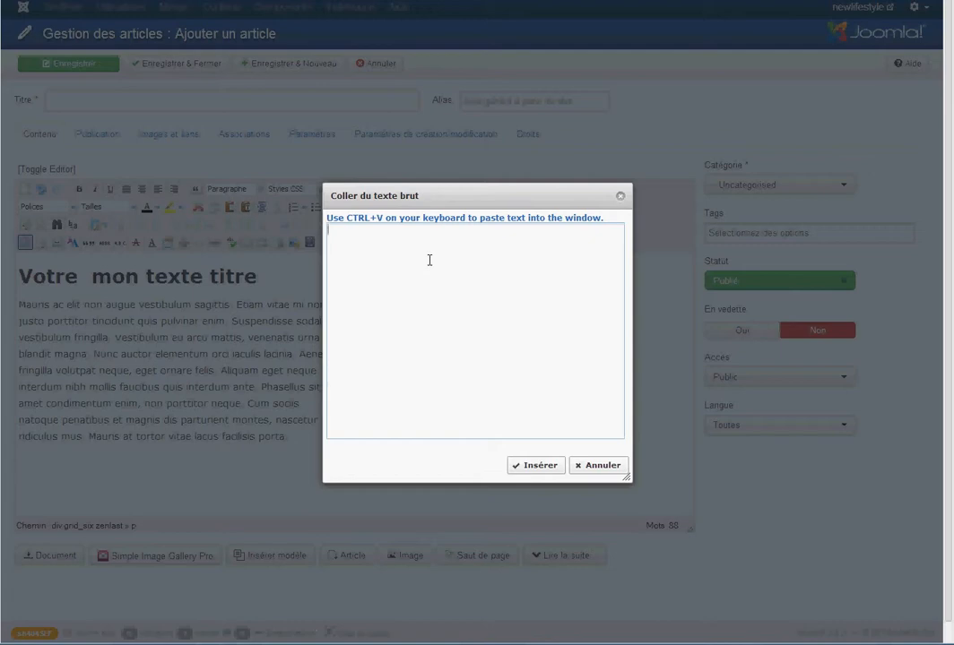
pyautogui.hotkey('ctrl', 'v')
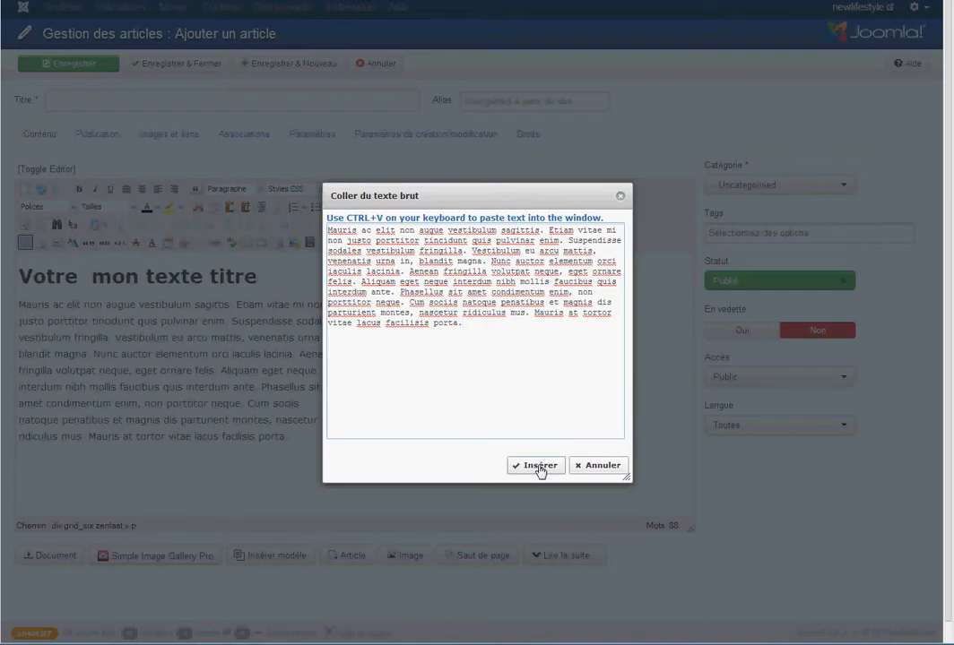
pyautogui.click(539, 467)
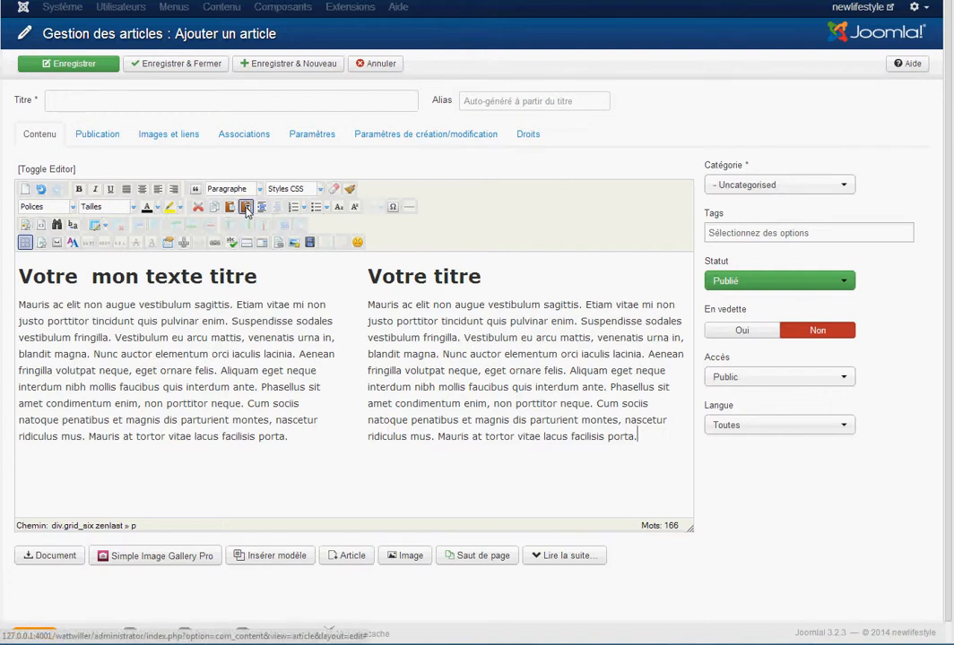
pyautogui.click(40, 190)
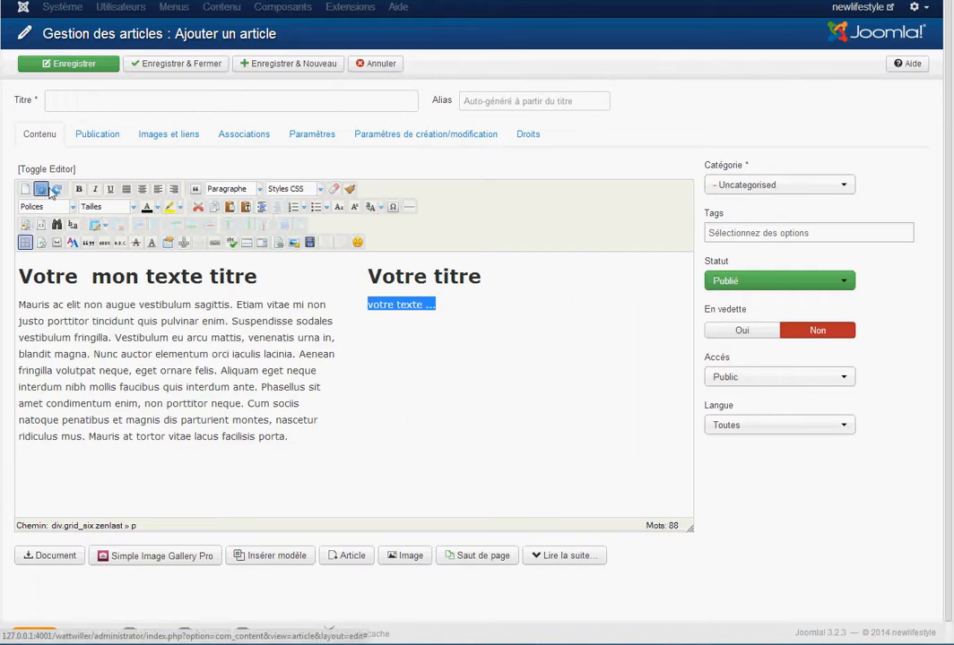
pyautogui.click(55, 190)
# Step: Insert the "Bouton bleu écriture blanc" template on a new line below the first column's paragraph
pyautogui.click(295, 438)
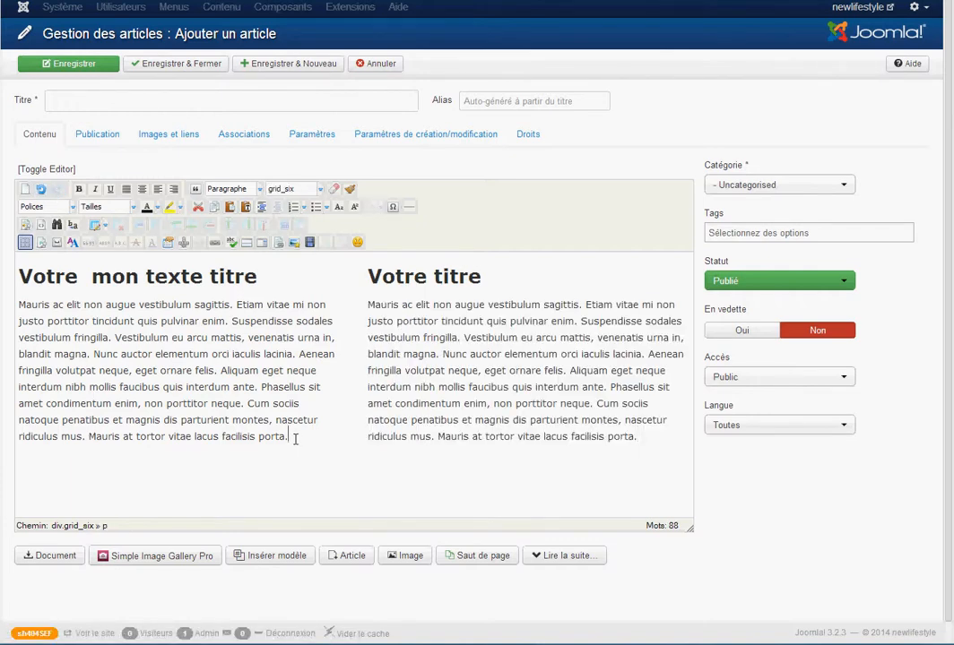
pyautogui.press('Return')
pyautogui.click(288, 563)
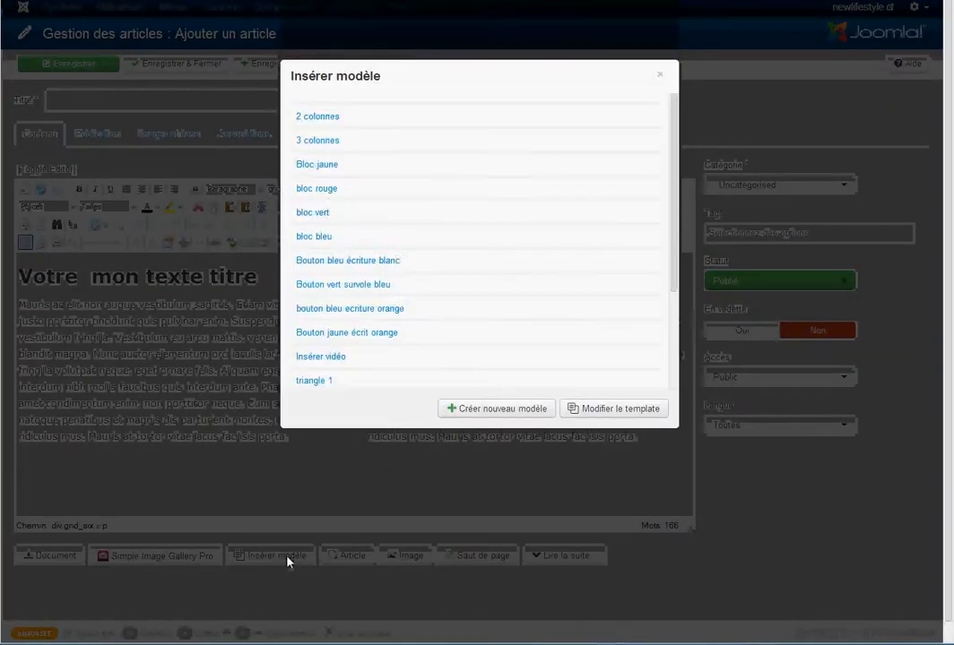
pyautogui.click(331, 265)
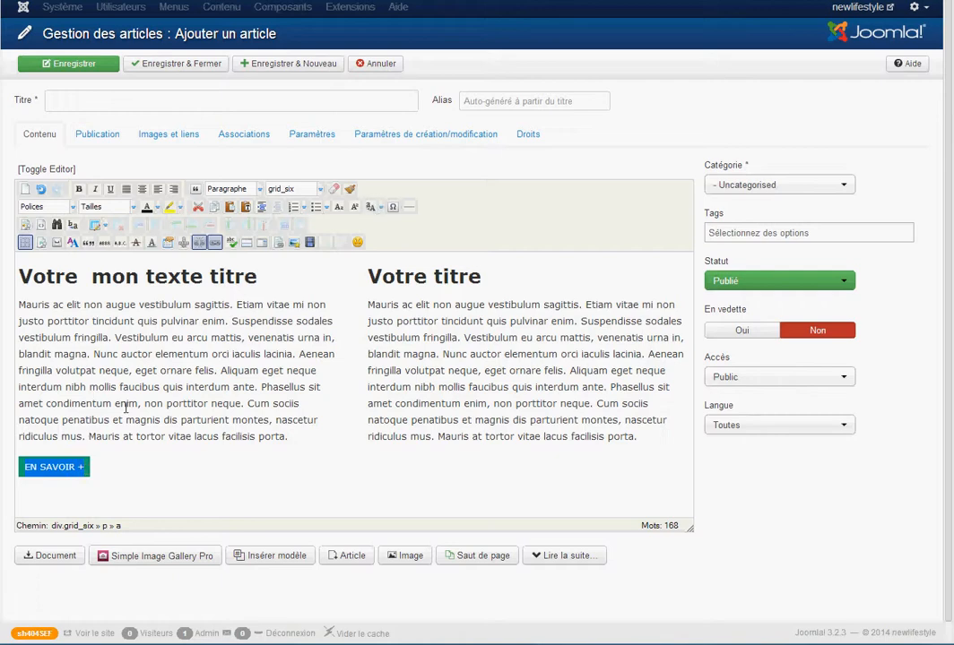
# Step: Link the "EN SAVOIR +" button to the "Pureté originelle" menu item under Menu fr, "Une eau pure"
pyautogui.click(215, 243)
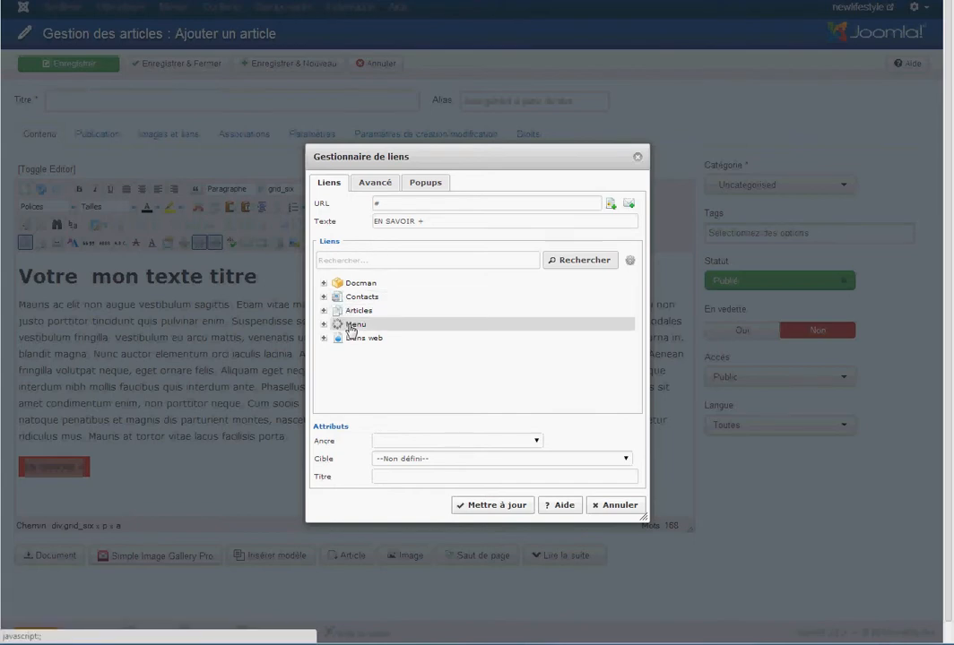
pyautogui.click(351, 327)
pyautogui.click(369, 342)
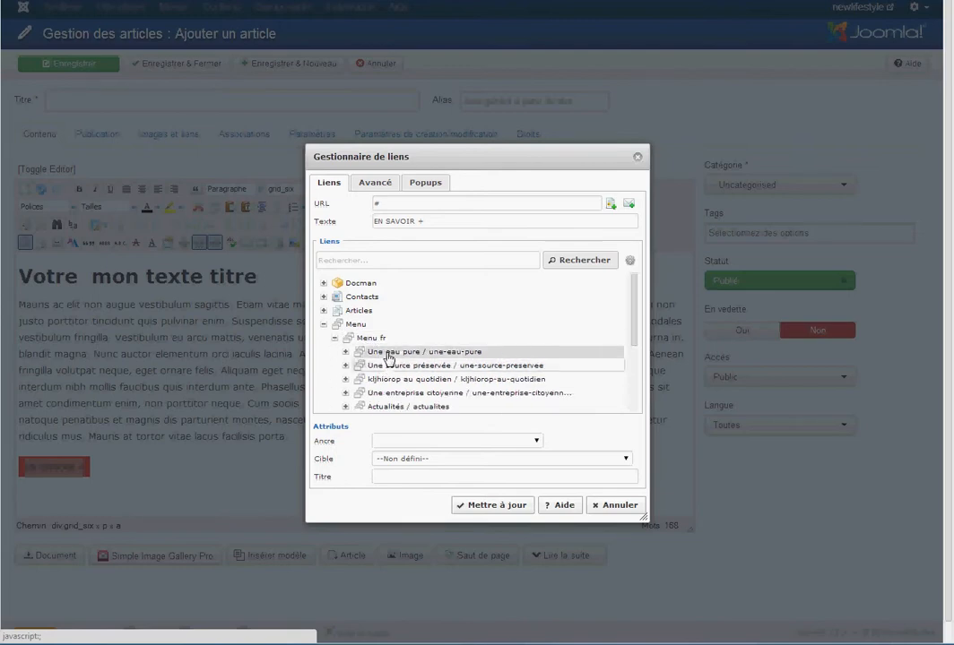
pyautogui.click(388, 354)
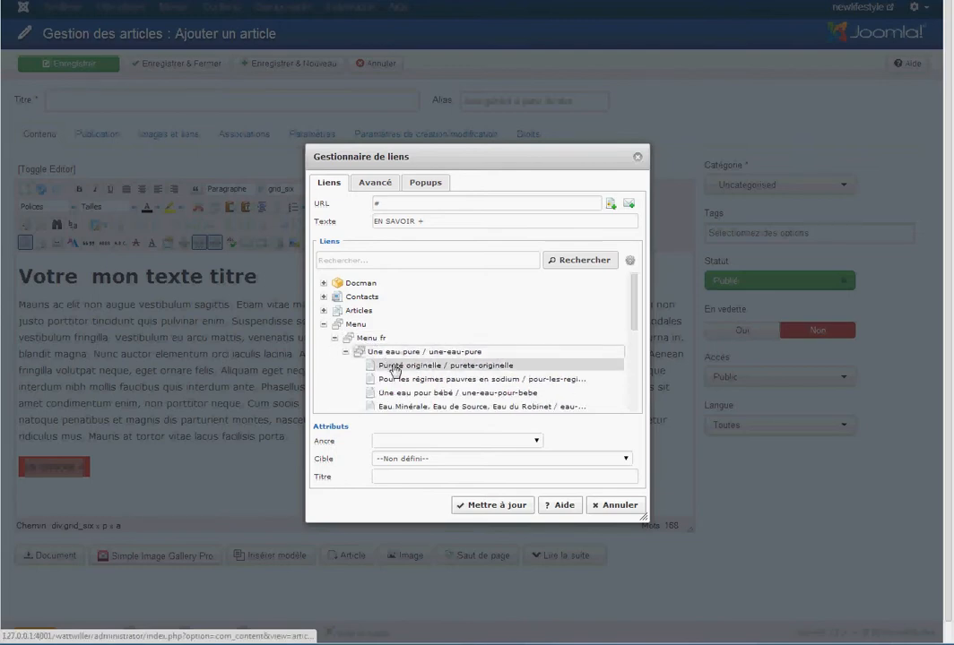
pyautogui.click(394, 366)
pyautogui.click(405, 477)
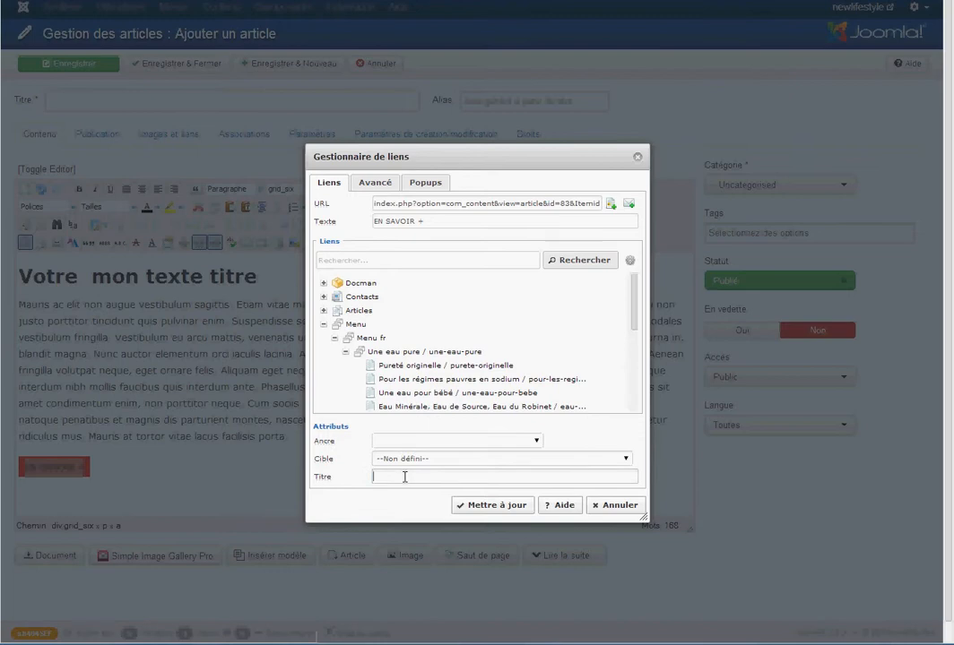
pyautogui.click(508, 508)
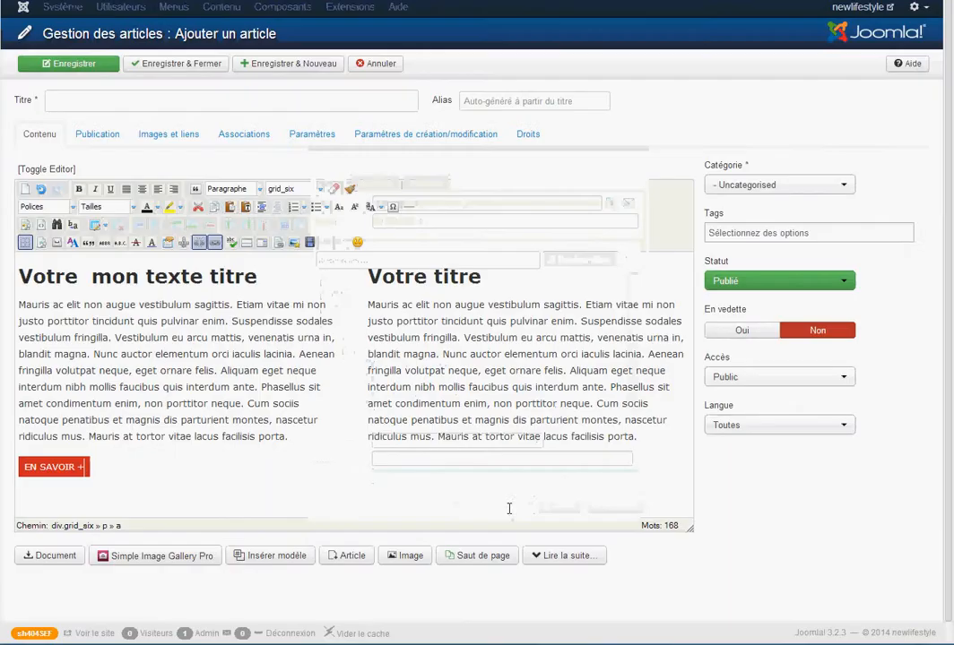
# Step: Title the article "titre demo article" and save it
pyautogui.click(98, 70)
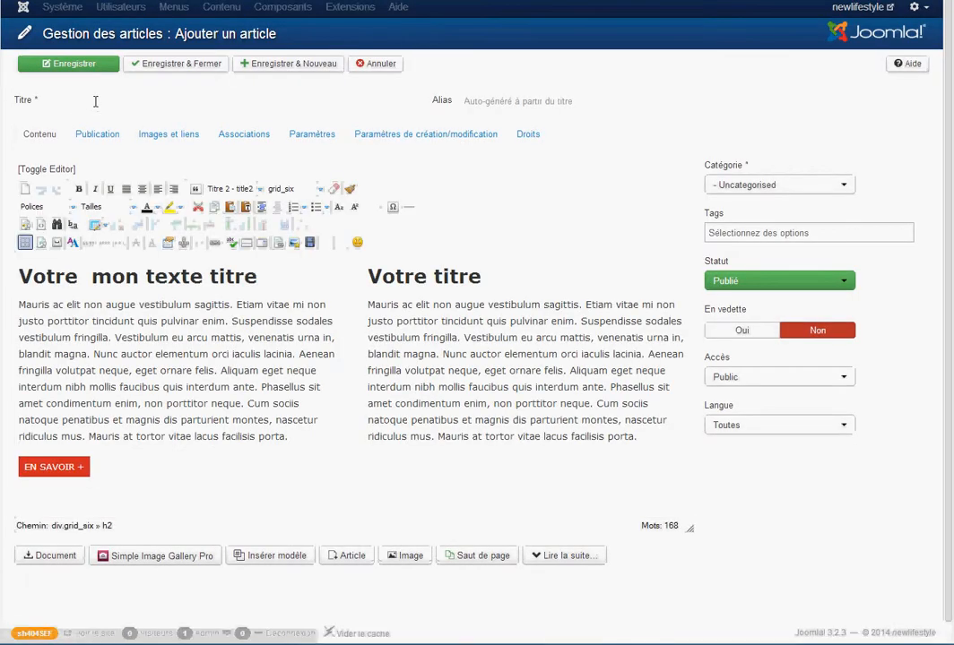
pyautogui.click(95, 101)
pyautogui.write('titrr')
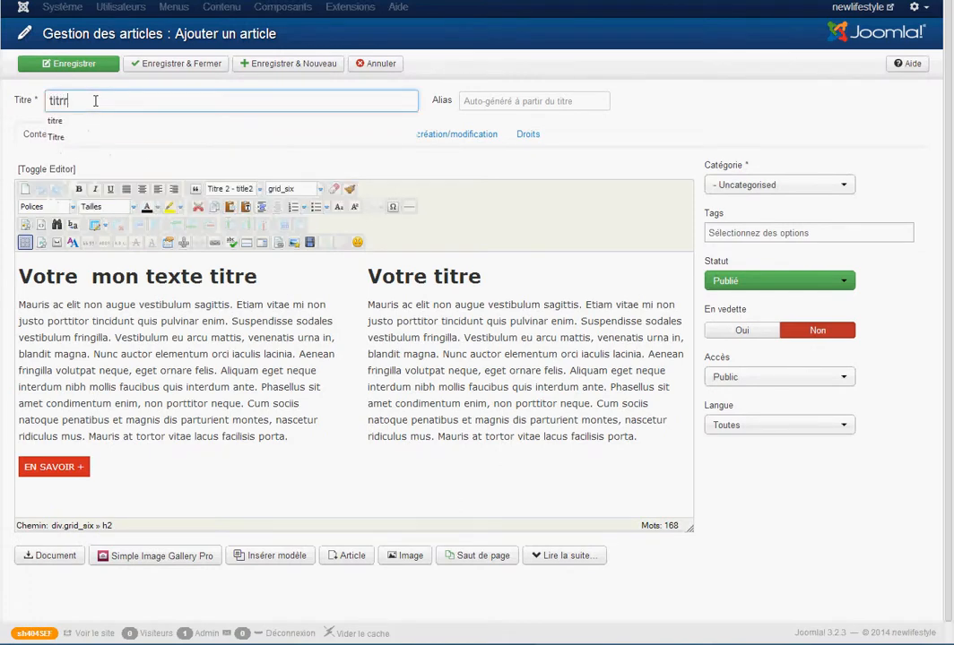
pyautogui.press('BackSpace')
pyautogui.write('e demo')
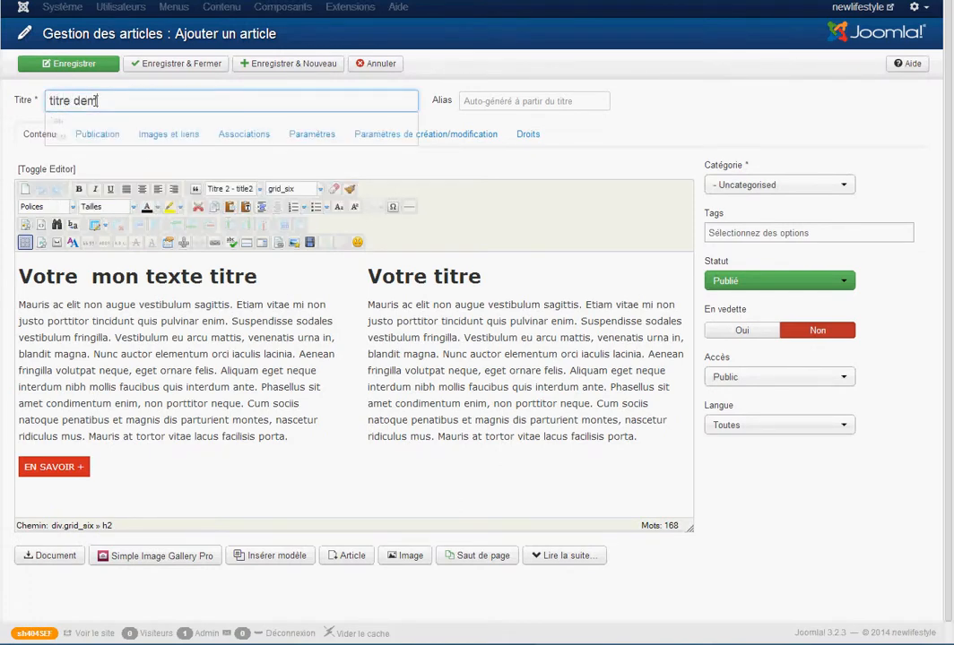
pyautogui.write(' artic')
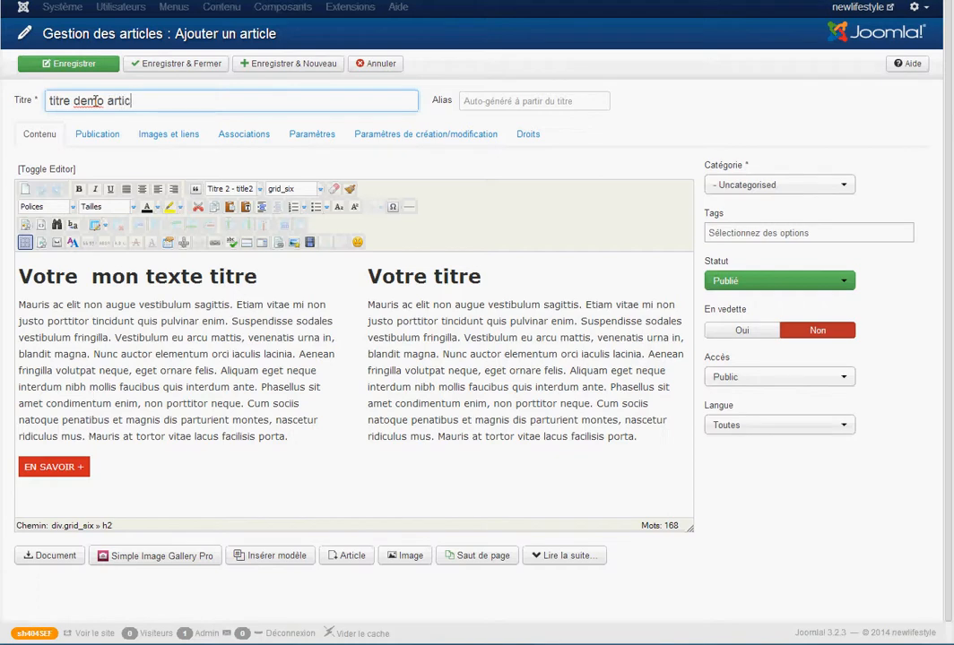
pyautogui.write('le')
pyautogui.click(90, 66)
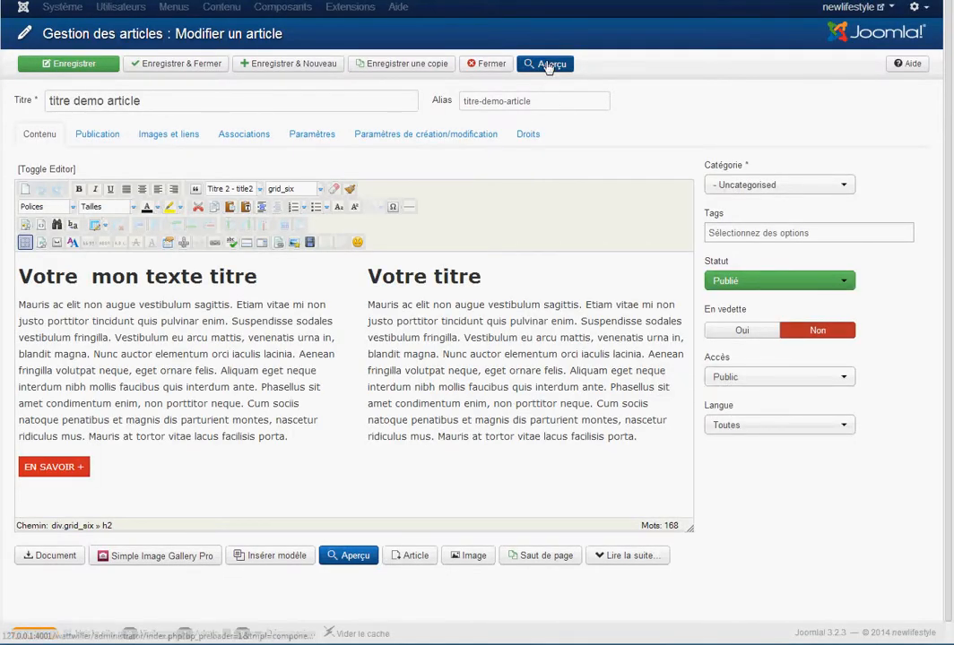
# Step: Preview the article to examine its two columns and the "EN SAVOIR +" button, and close the preview
pyautogui.click(355, 557)
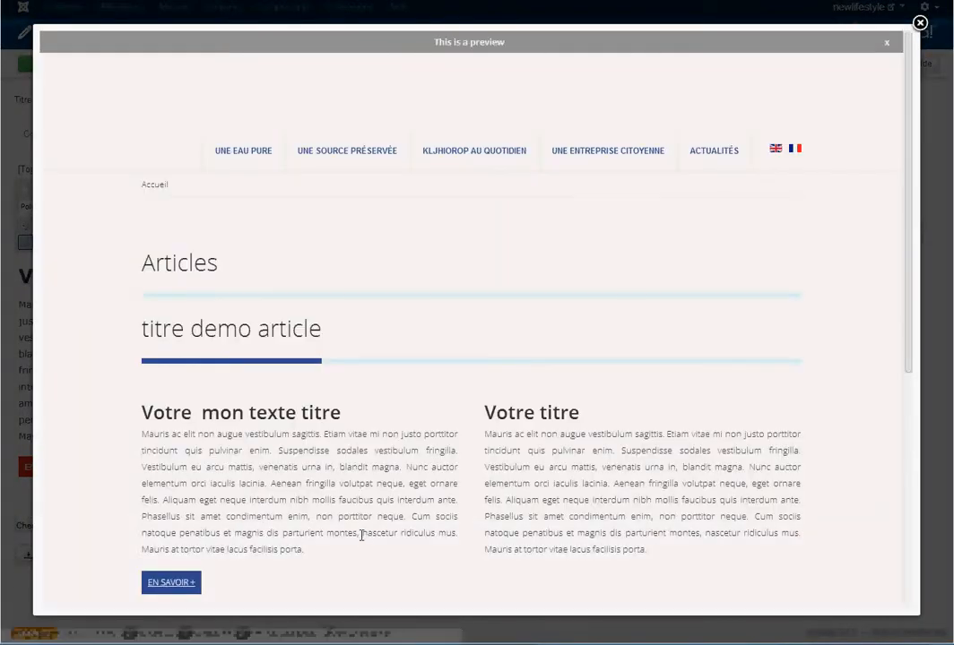
pyautogui.scroll(-3, 477, 281)
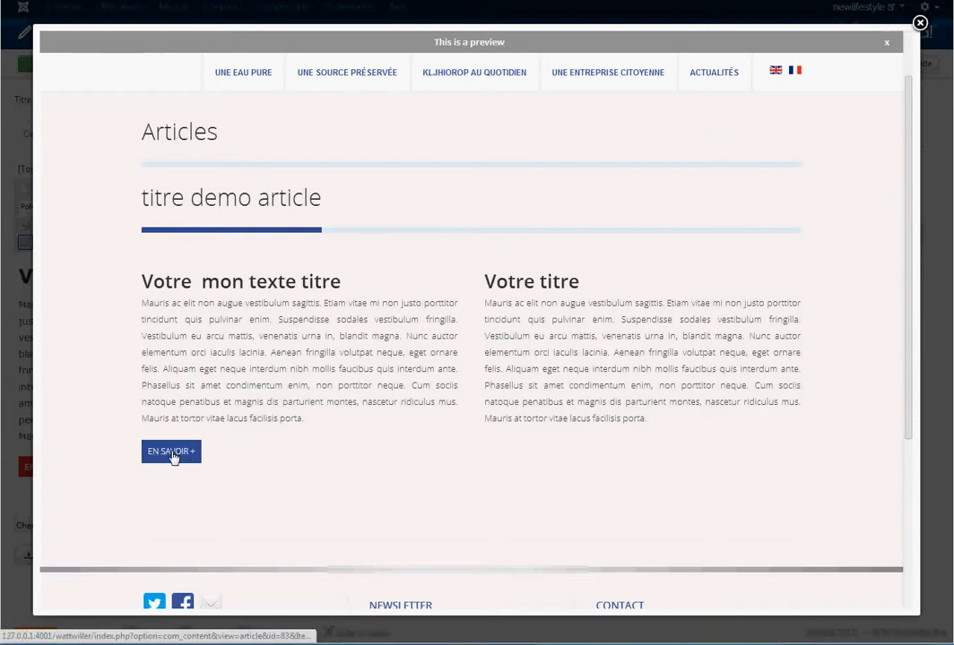
pyautogui.click(921, 24)
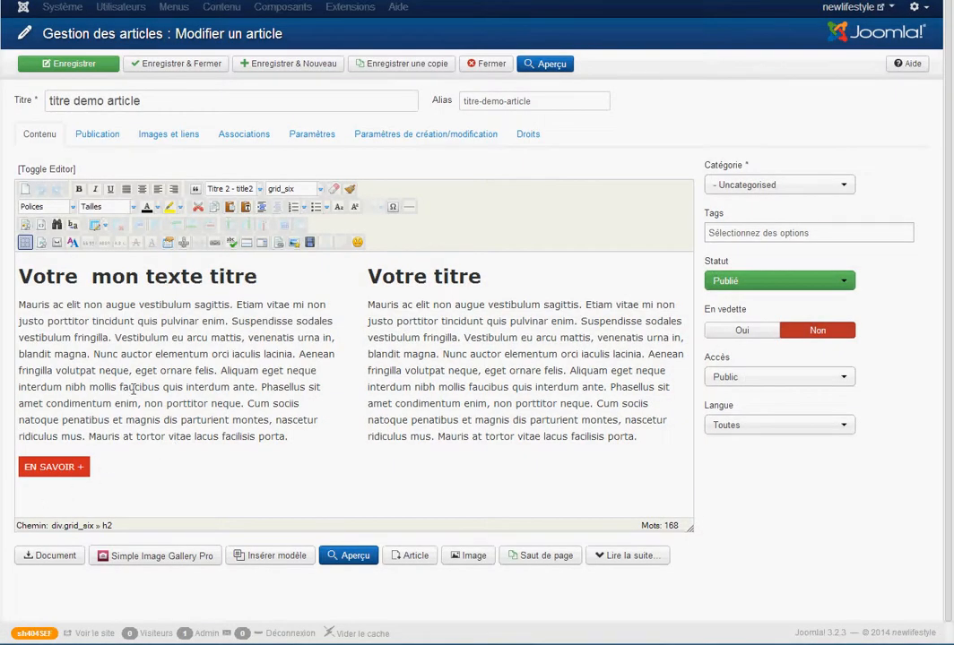
# Step: Split the first column's text into three paragraphs, breaking after "blandit magna." and after "eget ornare felis."
pyautogui.click(98, 353)
pyautogui.press('Return')
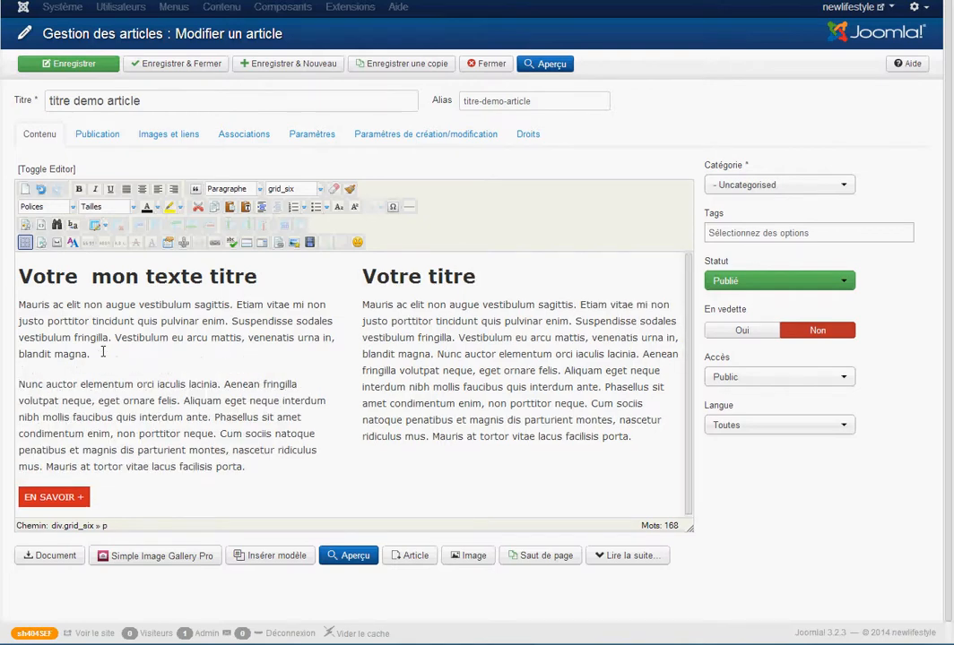
pyautogui.click(184, 400)
pyautogui.press('Return')
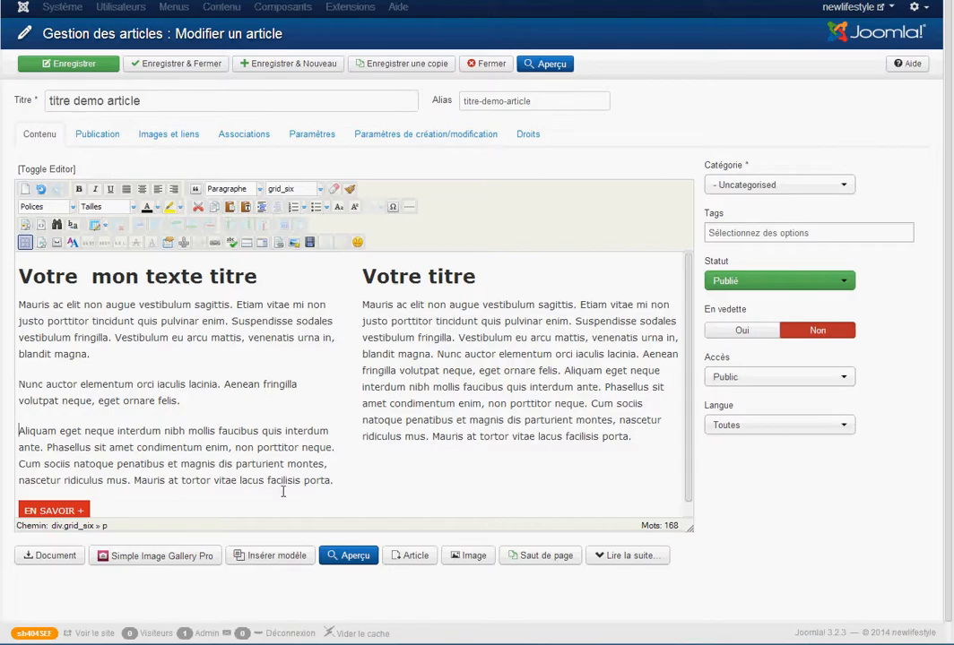
# Step: Insert the "bloc vert" template before the "Aliquam eget neque" paragraph in the first column and save the article
pyautogui.click(268, 556)
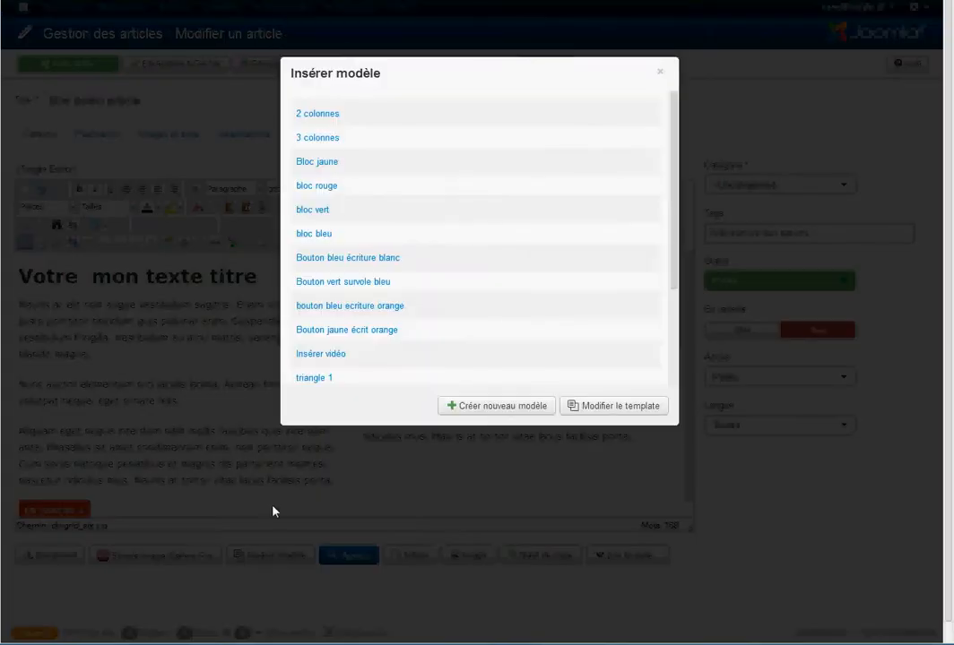
pyautogui.click(320, 216)
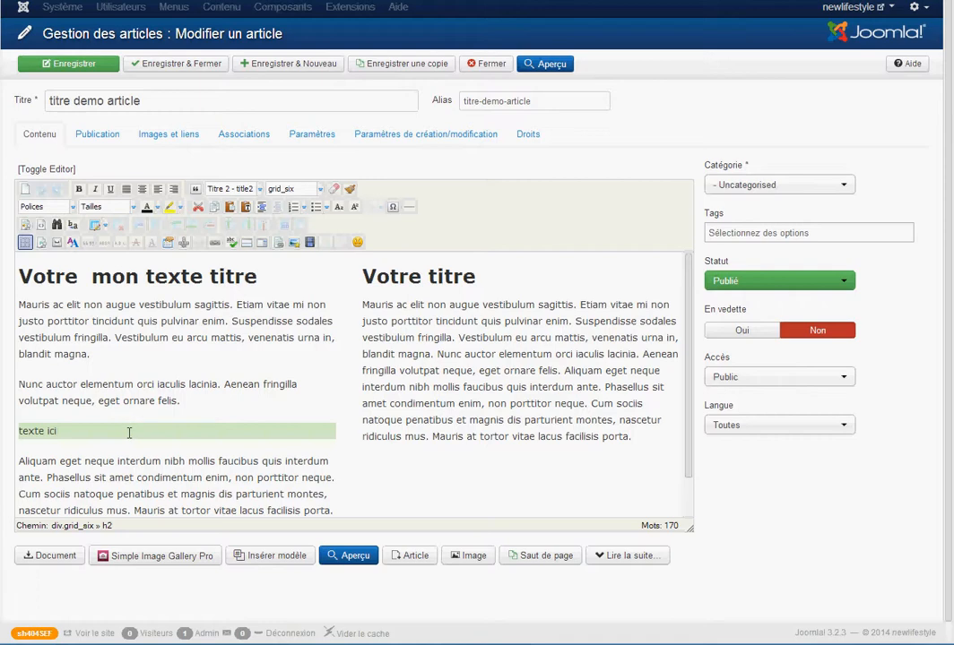
pyautogui.click(56, 63)
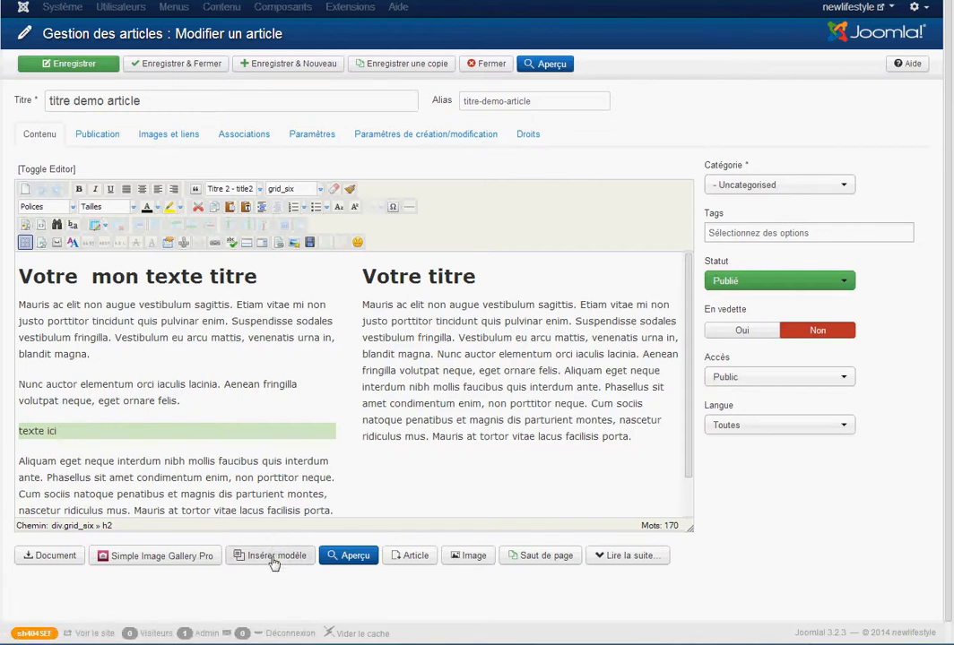
pyautogui.click(273, 557)
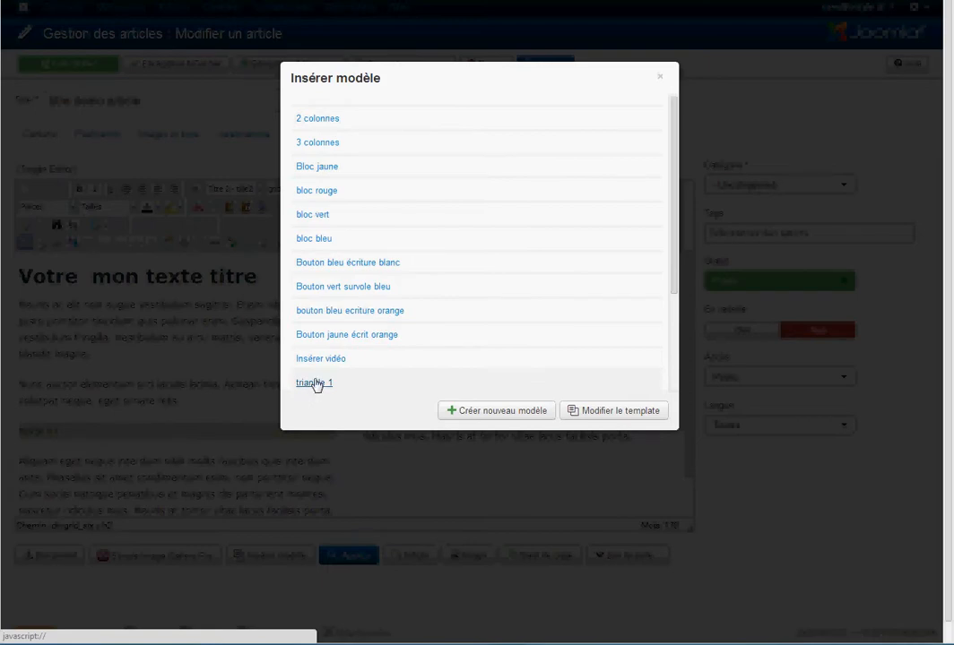
pyautogui.scroll(-1, 404, 329)
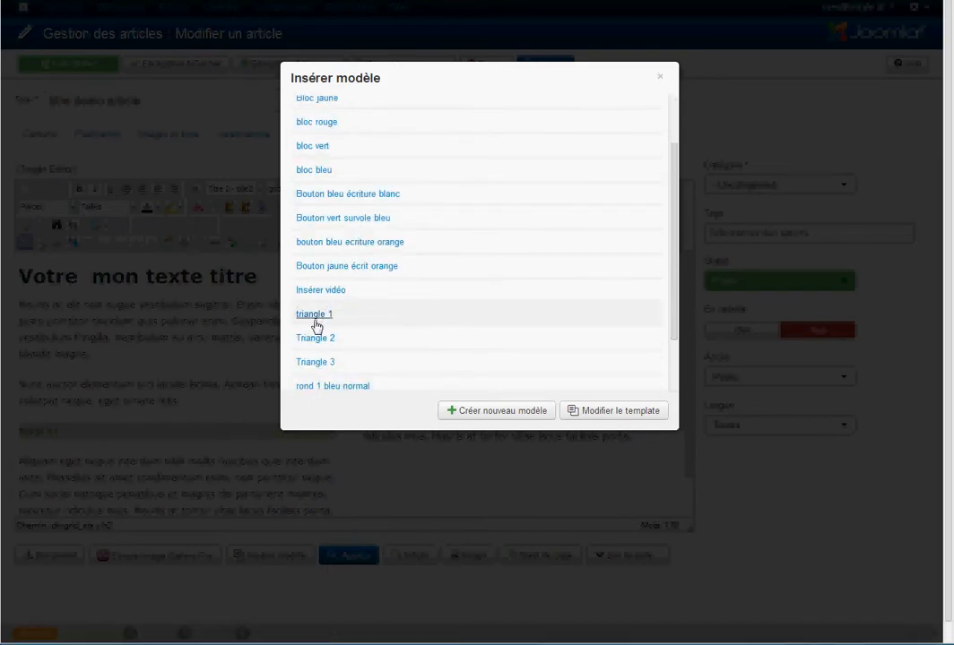
pyautogui.click(662, 82)
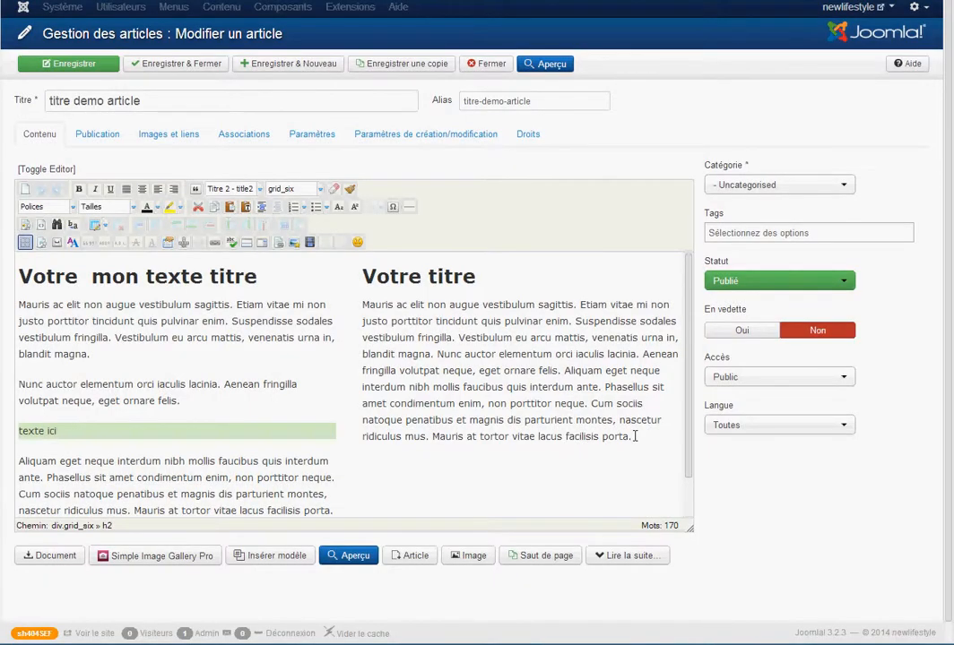
# Step: Insert the "triangle 1" template on a new line below the second column's paragraph and save the article
pyautogui.click(634, 436)
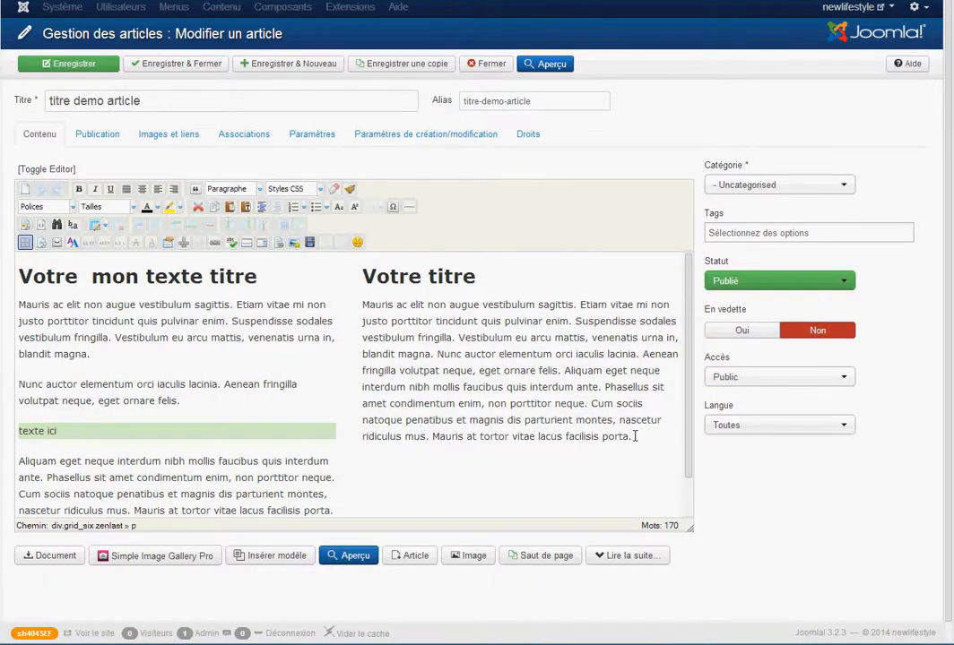
pyautogui.press('Return')
pyautogui.click(280, 557)
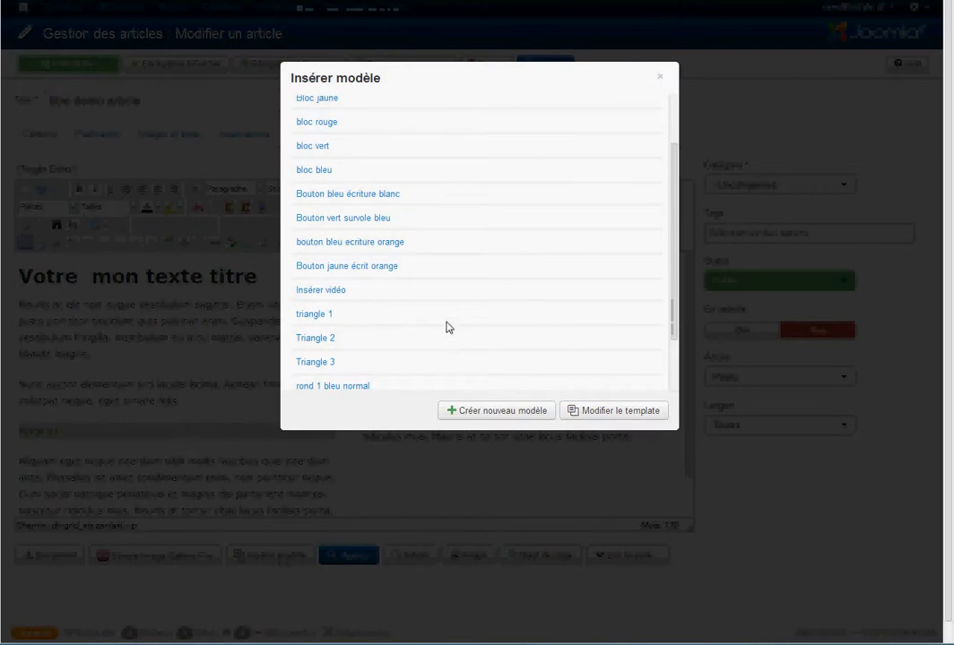
pyautogui.click(316, 320)
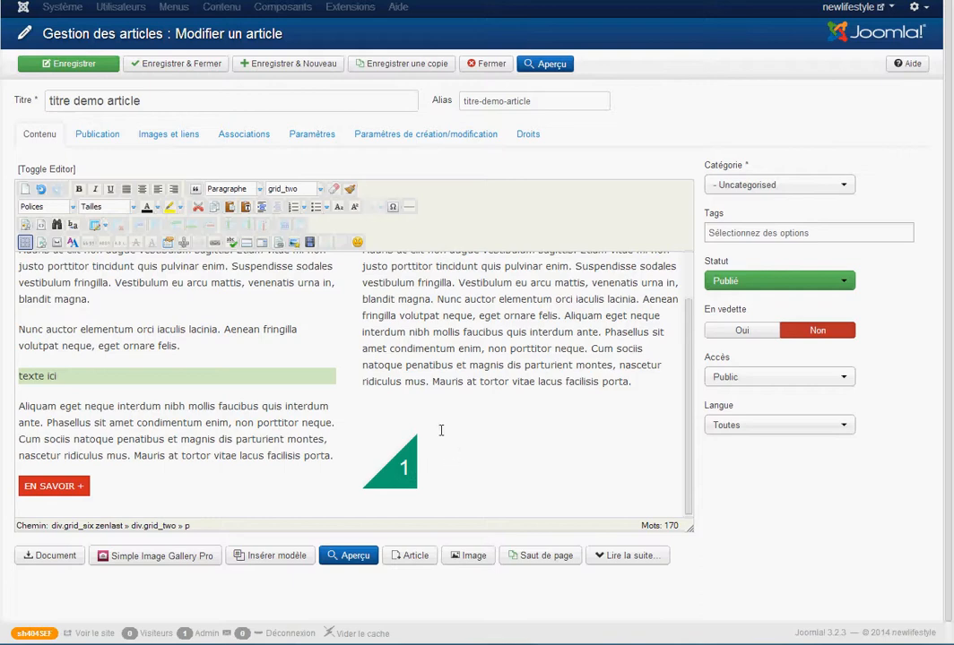
pyautogui.click(83, 65)
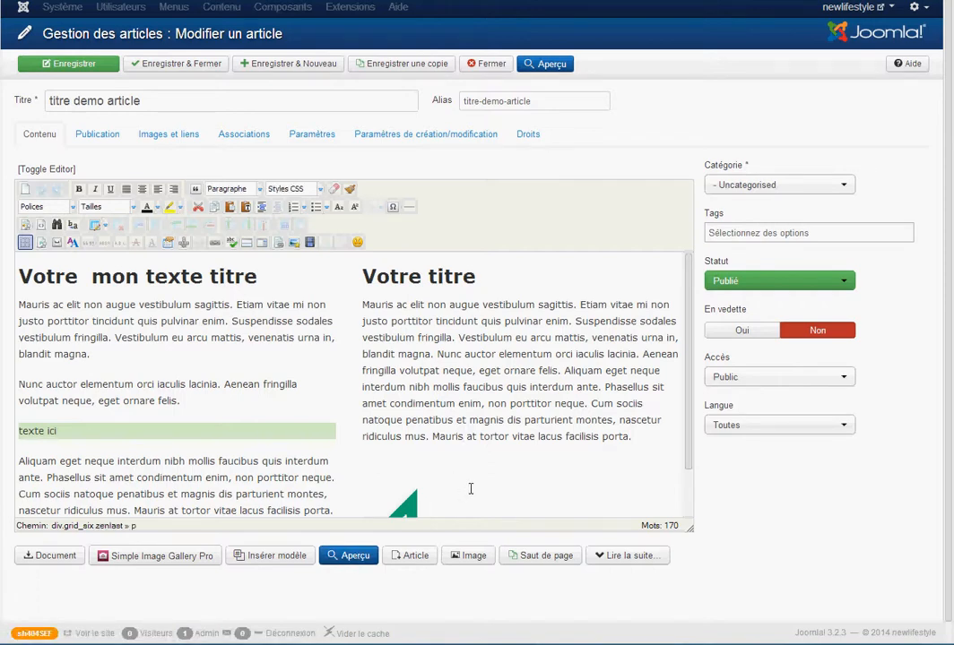
# Step: Review the site page showing sample code and renderings of the column and coloured-block templates
pyautogui.click(513, 437)
pyautogui.scroll(-1, 523, 468)
pyautogui.click(493, 458)
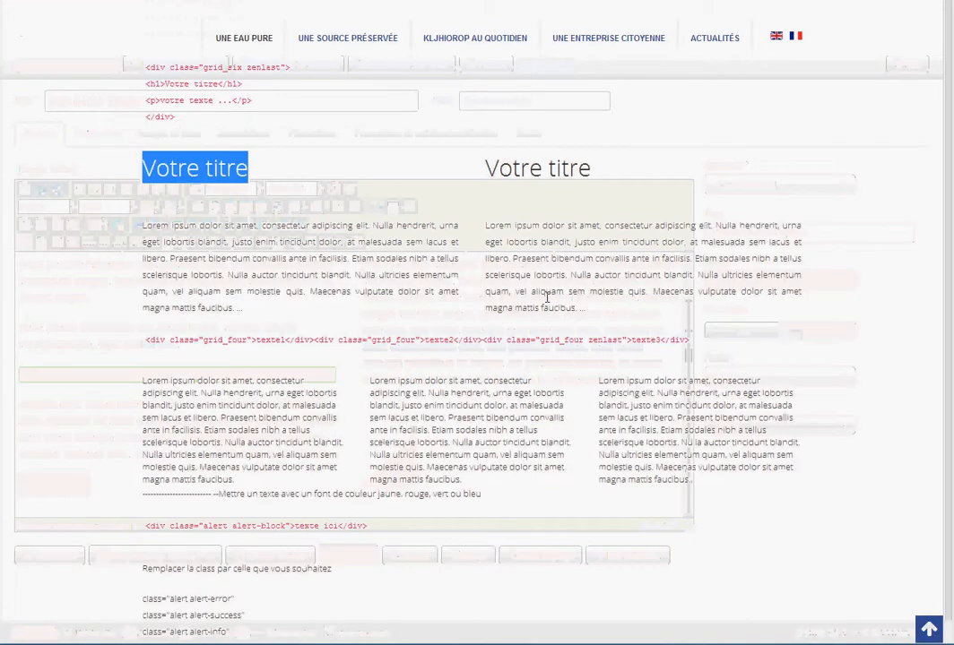
pyautogui.scroll(-12, 550, 316)
pyautogui.scroll(-5, 550, 316)
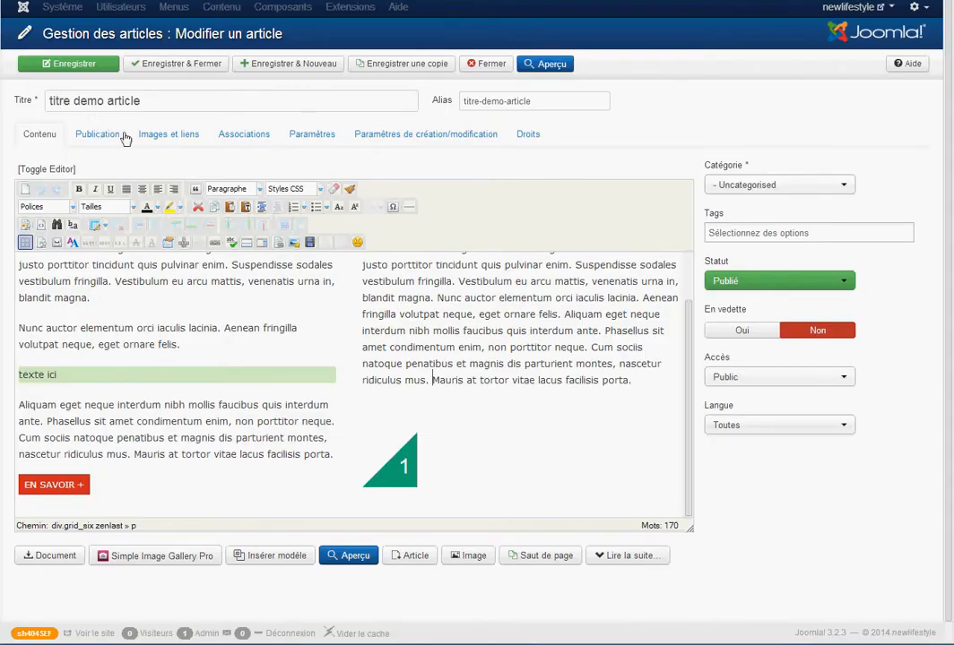
# Step: Preview the article to examine the green "texte ici" block and the numbered triangle, and close the preview
pyautogui.click(347, 555)
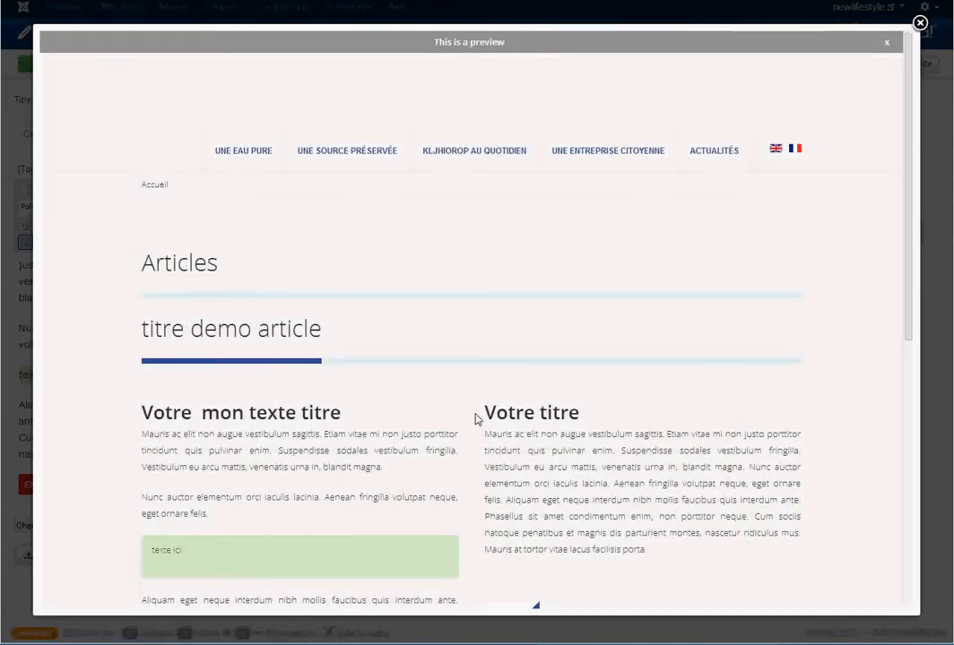
pyautogui.scroll(-3, 480, 419)
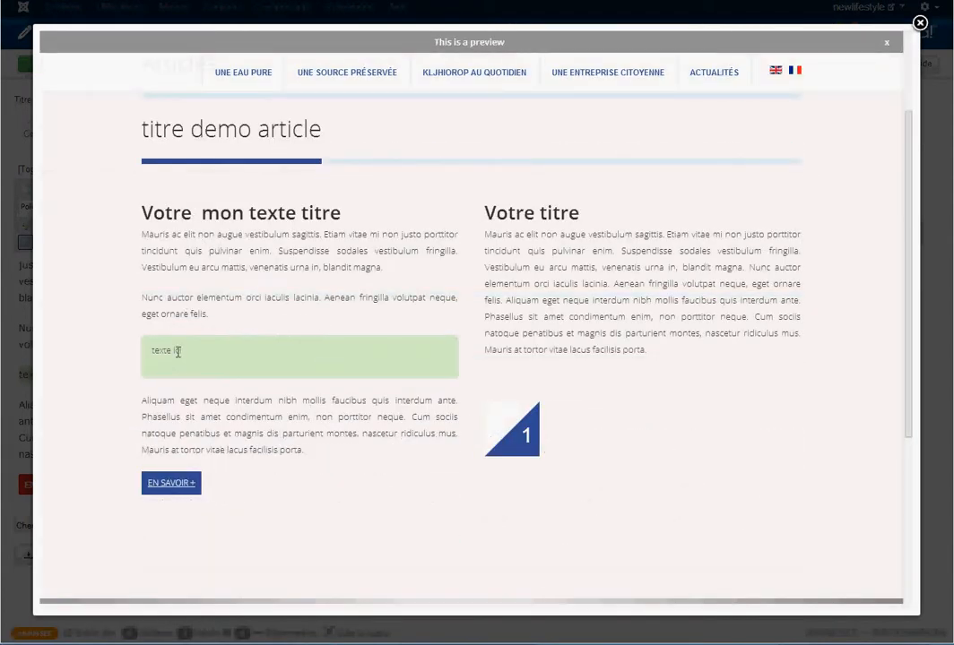
pyautogui.moveTo(177, 352); pyautogui.dragTo(154, 351)
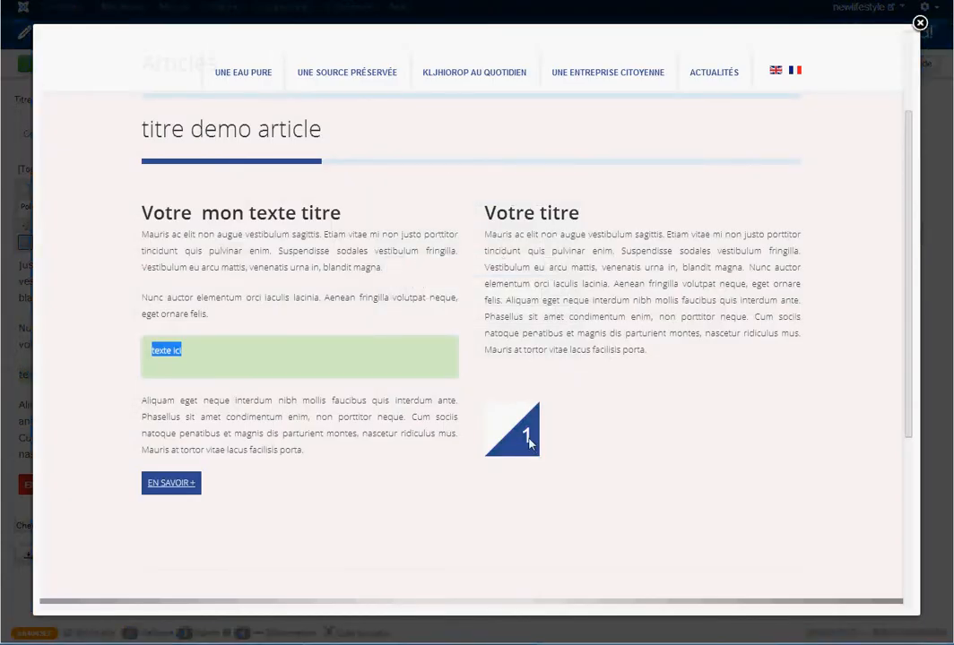
pyautogui.click(919, 23)
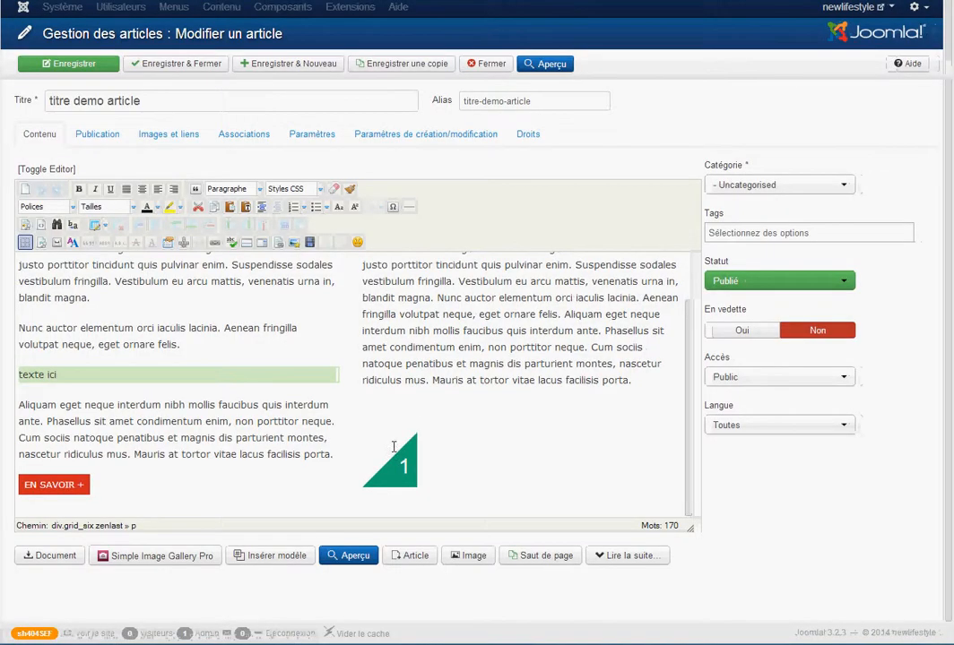